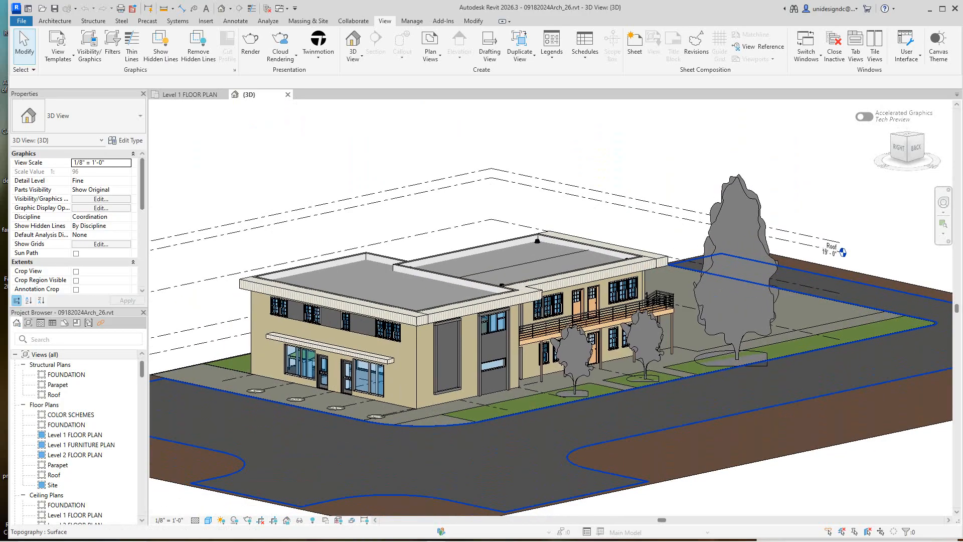
# Turn on the Accelerated Graphics tech preview for the 3D view and accept its notice
pyautogui.scroll(2, 467, 367)
pyautogui.scroll(-1, 467, 368)
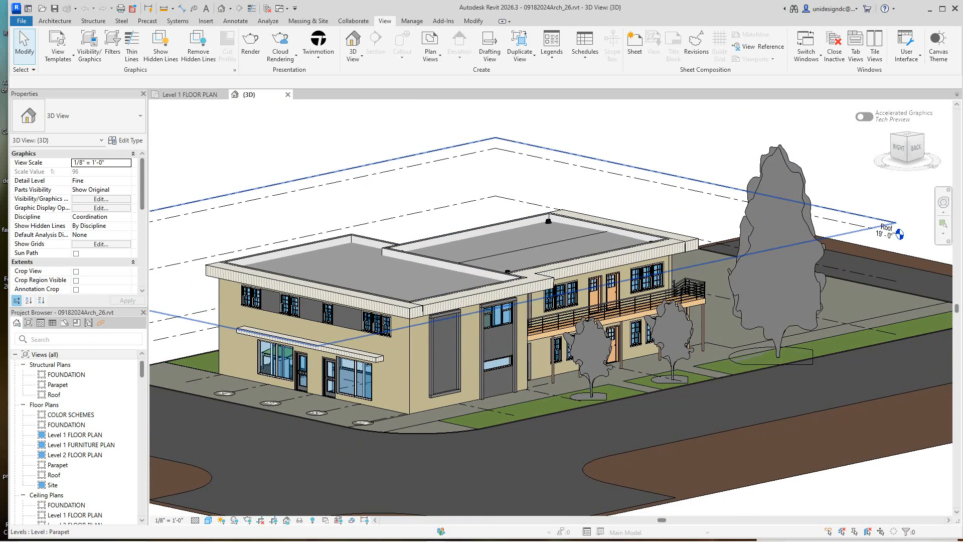
pyautogui.moveTo(521, 191); pyautogui.dragTo(529, 205, button='middle')
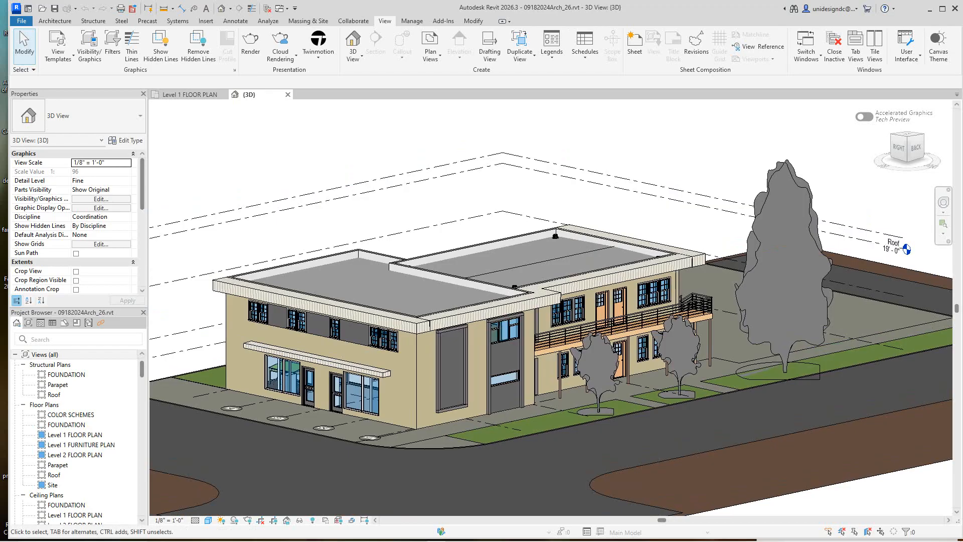
pyautogui.scroll(-2, 608, 195)
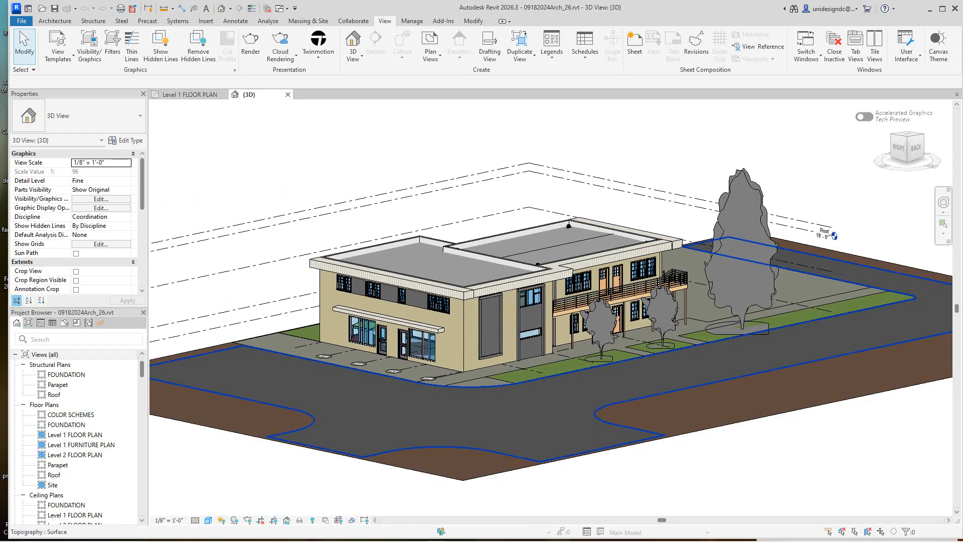
pyautogui.scroll(-1, 634, 371)
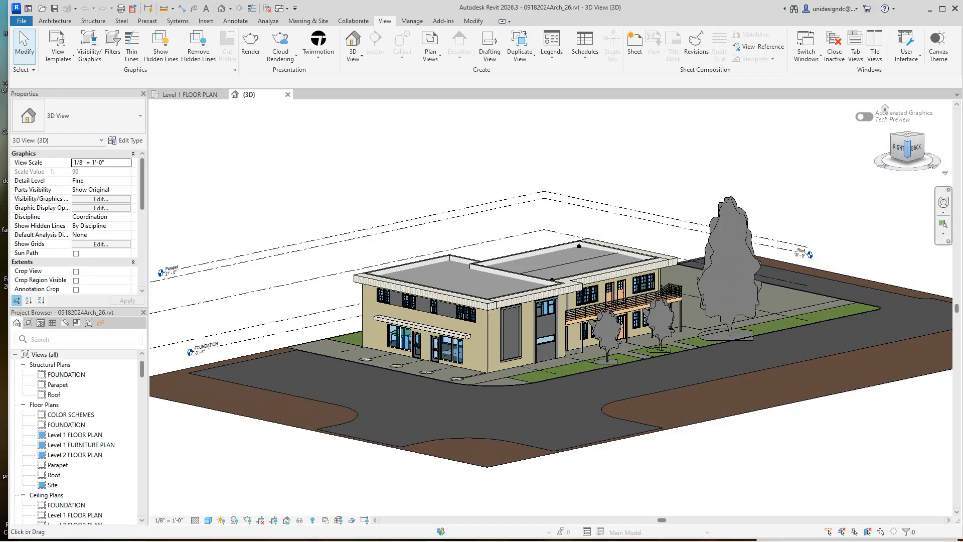
pyautogui.moveTo(916, 148); pyautogui.dragTo(916, 157)
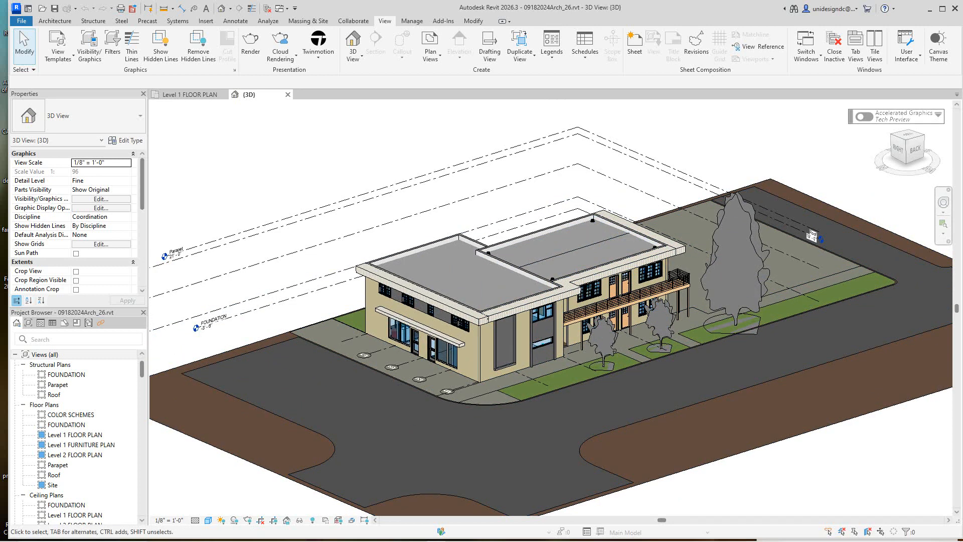
pyautogui.click(863, 116)
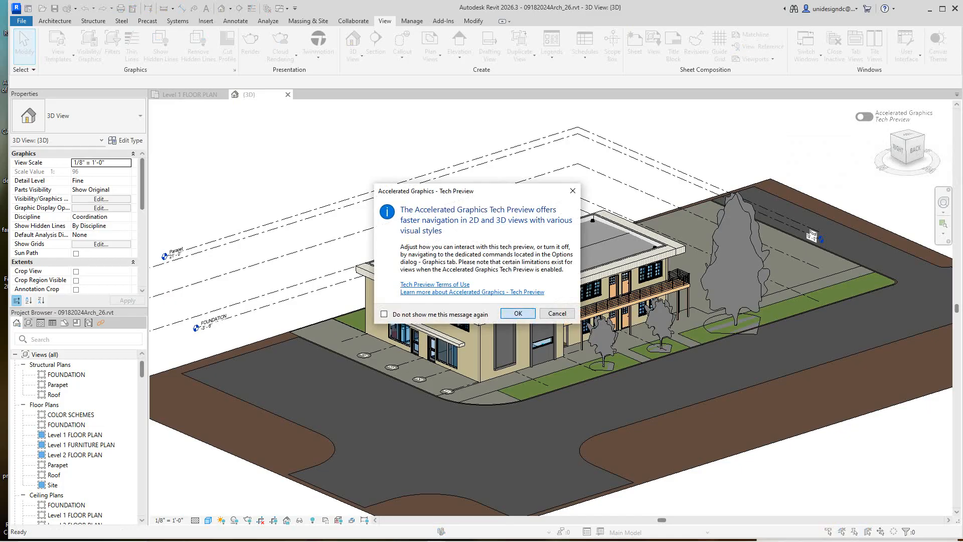
pyautogui.click(518, 313)
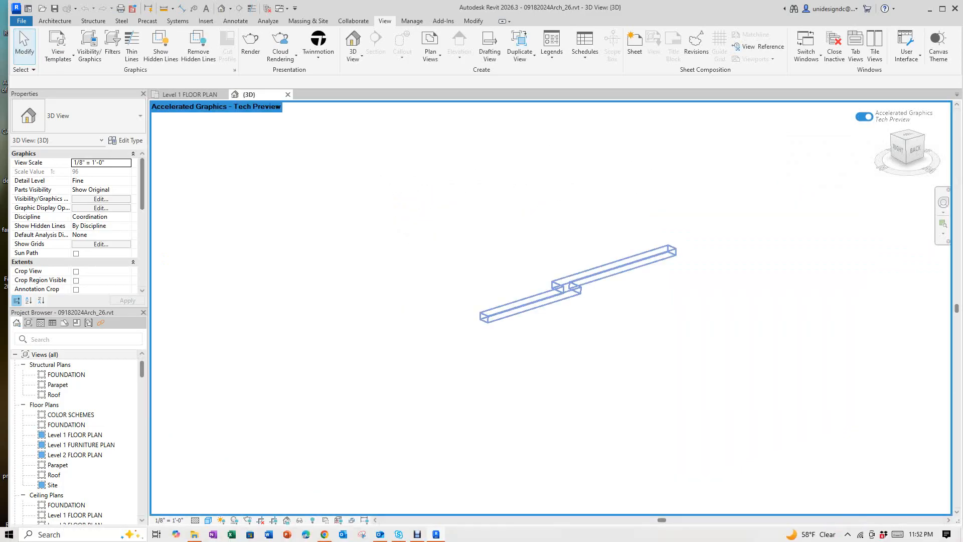
# Examine the building in the accelerated preview from the Back view and the upper corner between Right and Back
pyautogui.scroll(5, 558, 323)
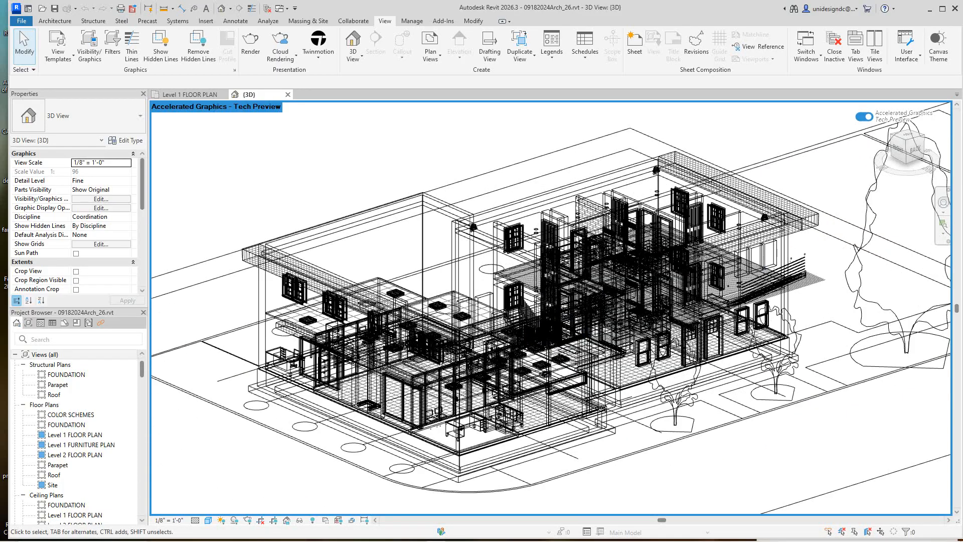
pyautogui.scroll(-2, 579, 305)
pyautogui.scroll(-2, 579, 305)
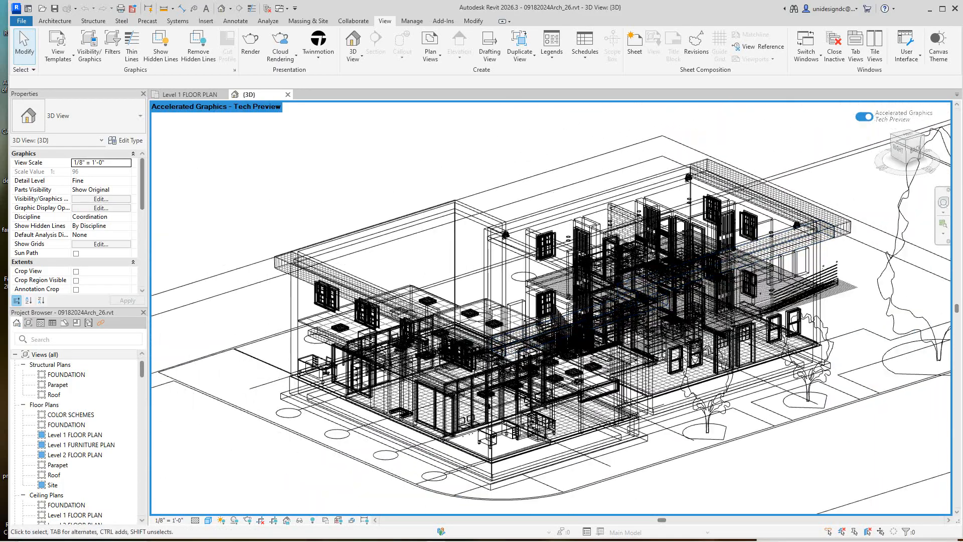
pyautogui.click(914, 149)
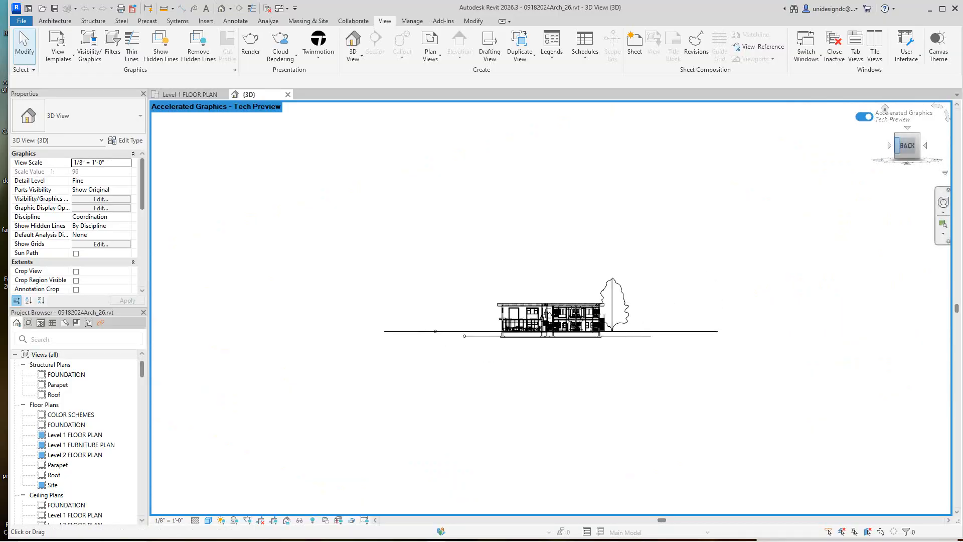
pyautogui.click(896, 135)
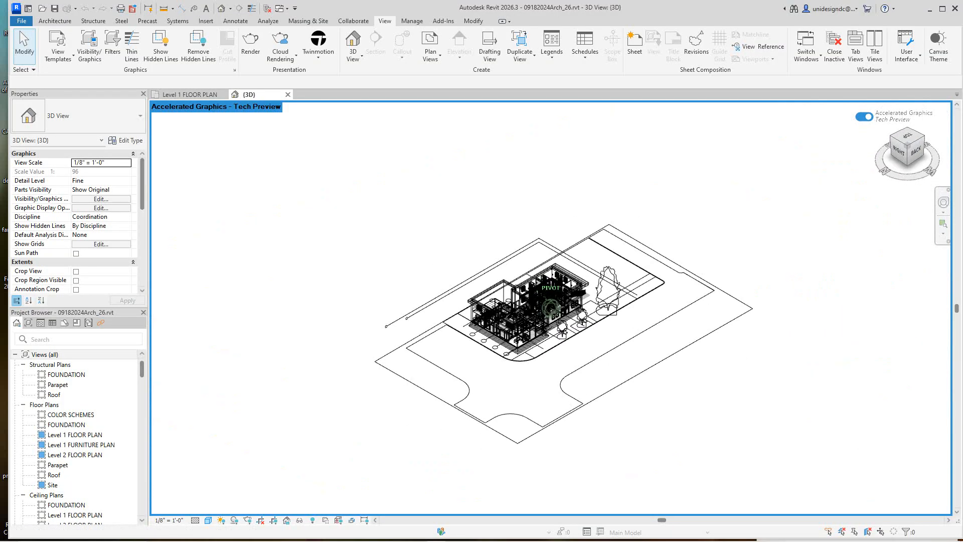
# Set the 3D view's visual style to Textures, keeping the detail level as it is
pyautogui.scroll(5, 529, 310)
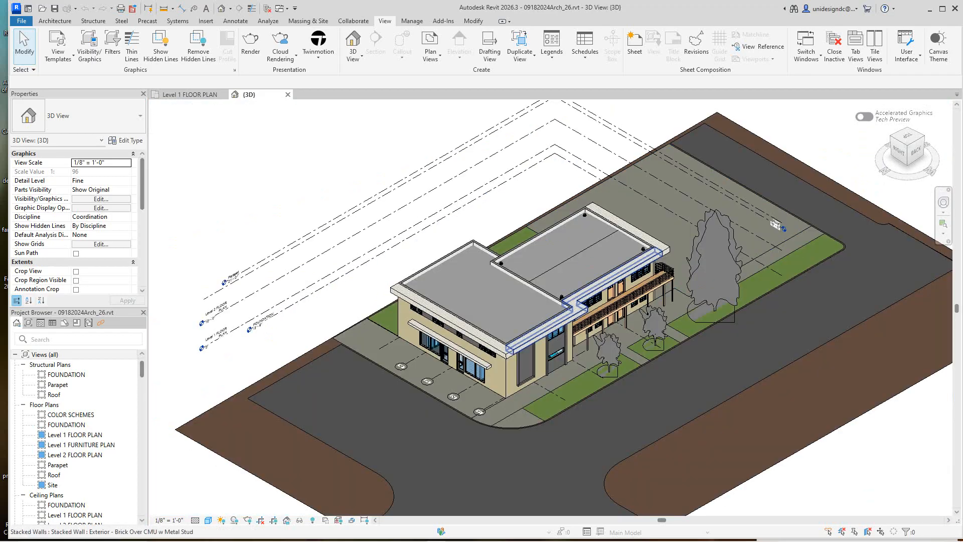
pyautogui.scroll(2, 552, 321)
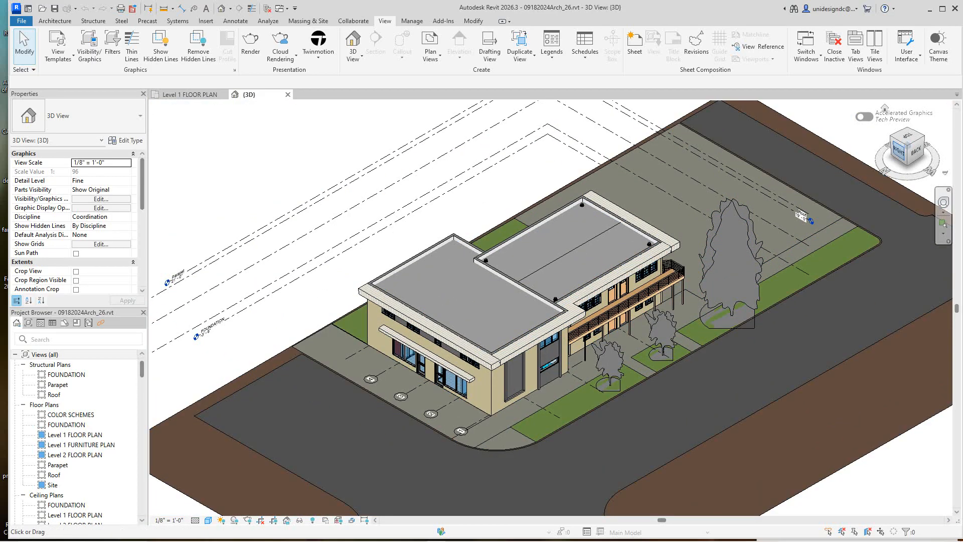
pyautogui.moveTo(897, 151); pyautogui.dragTo(895, 124)
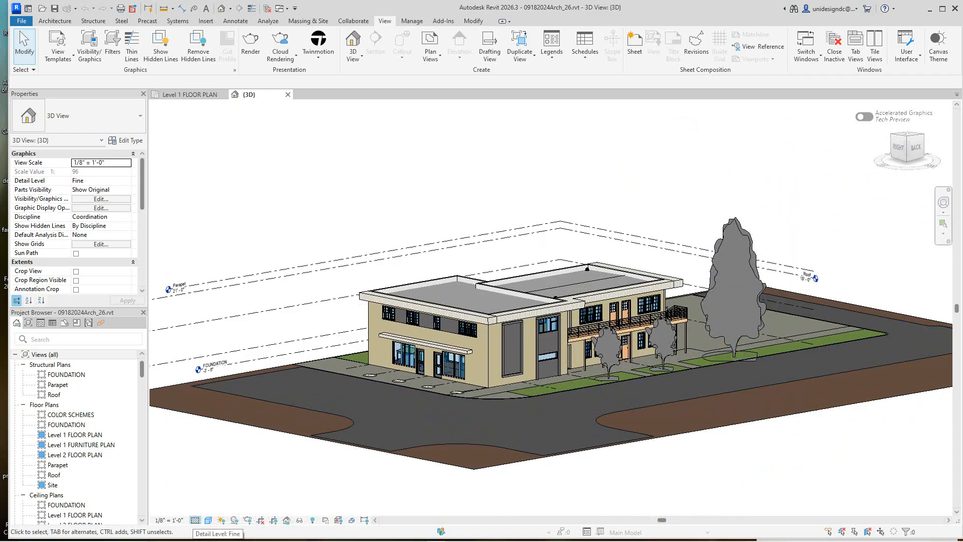
pyautogui.click(195, 519)
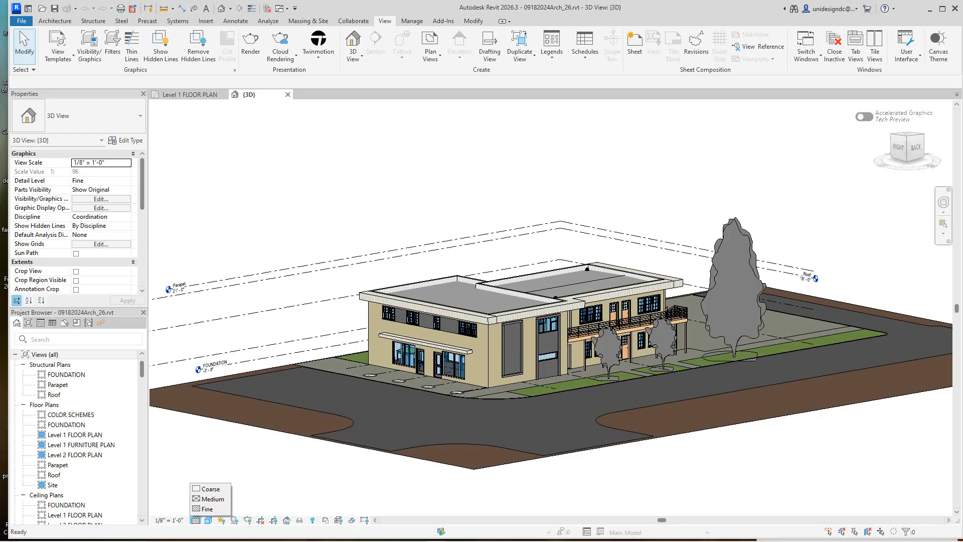
pyautogui.press('Escape')
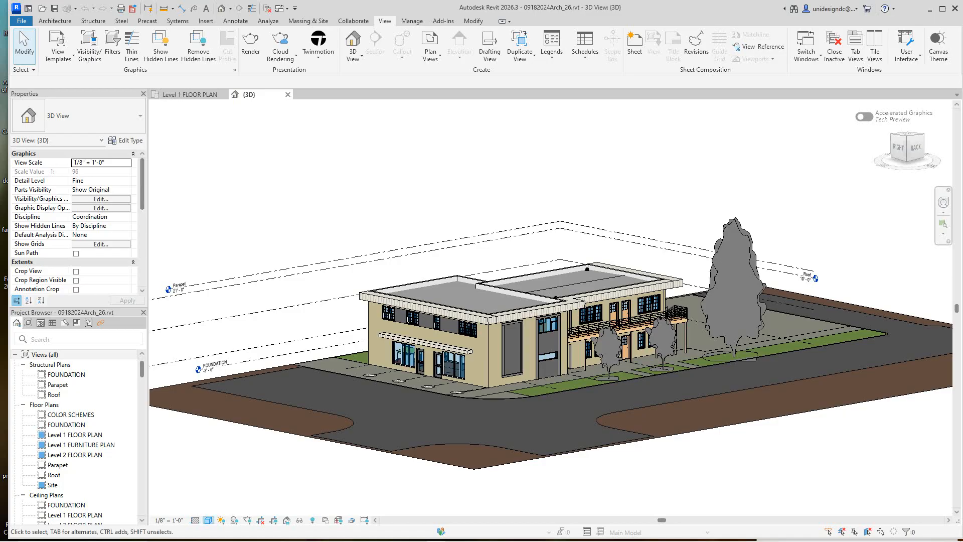
pyautogui.click(208, 520)
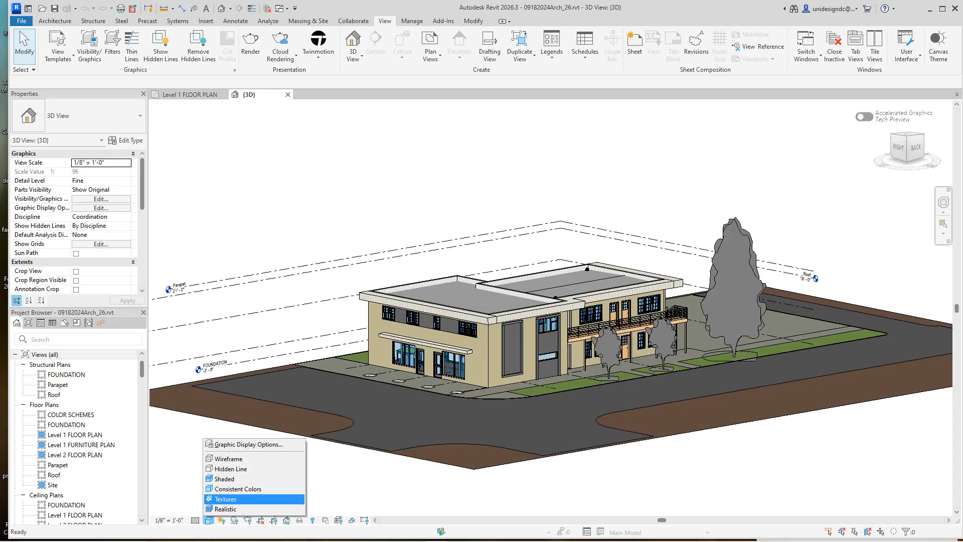
pyautogui.click(225, 499)
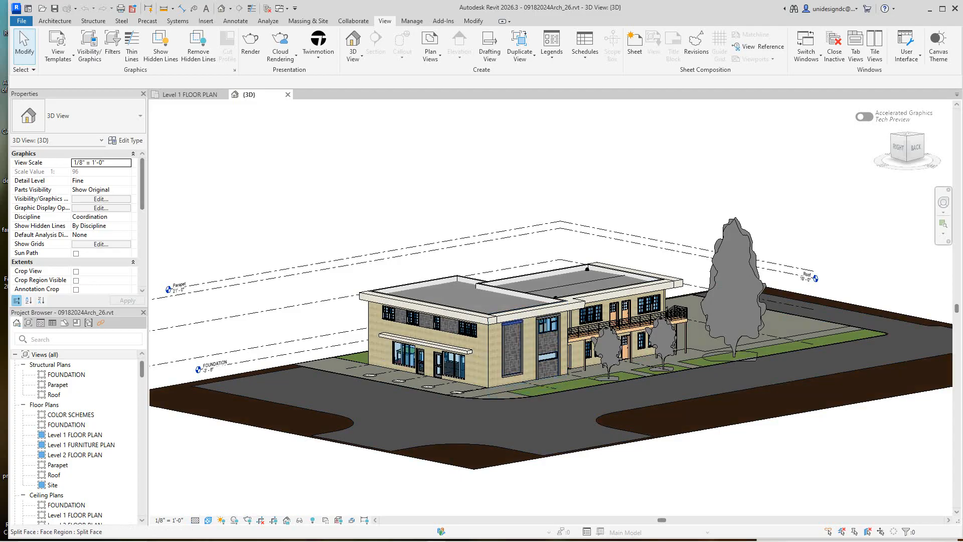
# Inspect the wall and stone panel textures on the street corner and along the balcony side of the building
pyautogui.scroll(5, 502, 350)
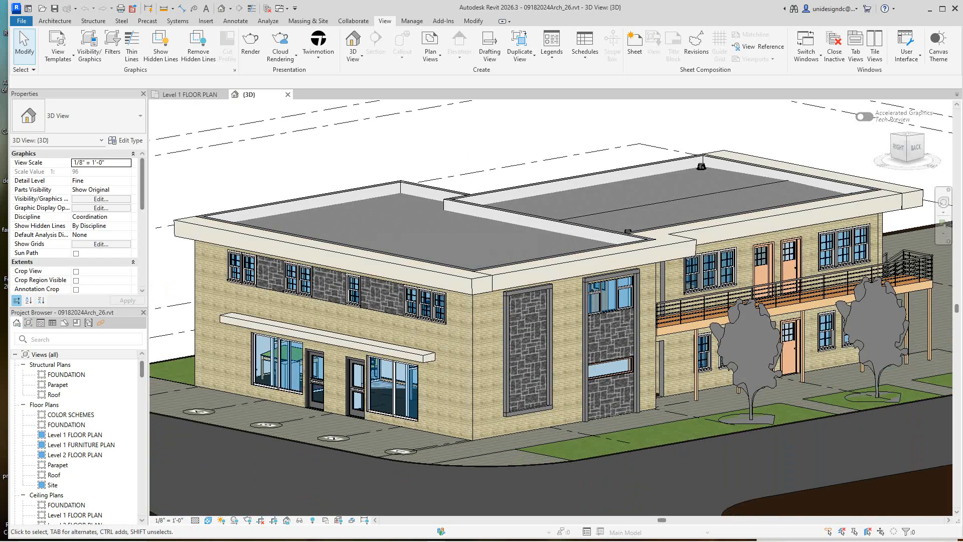
pyautogui.scroll(3, 532, 371)
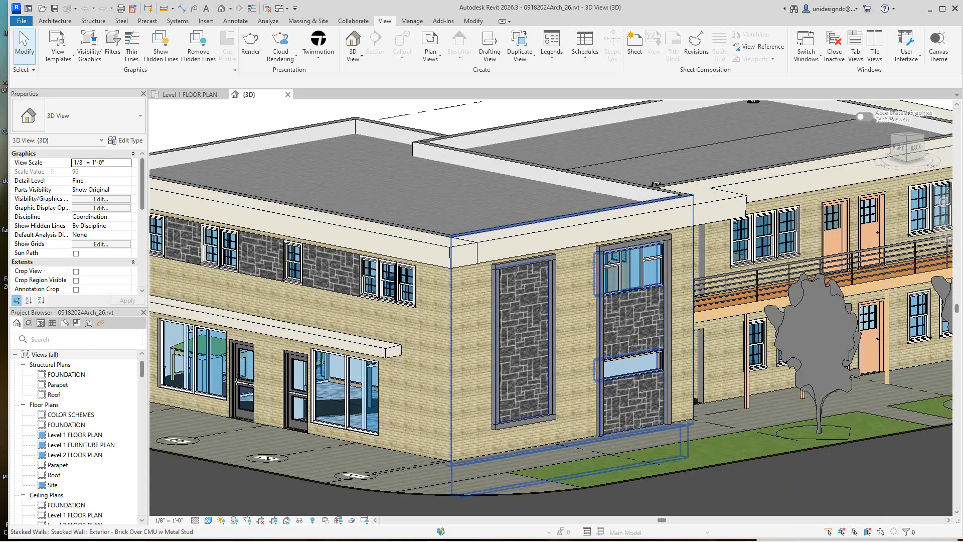
pyautogui.scroll(-4, 531, 371)
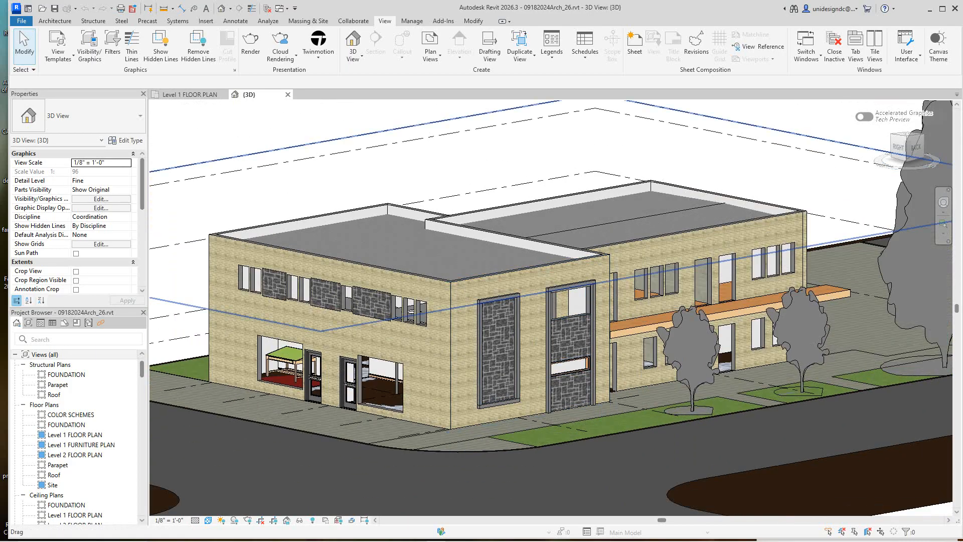
pyautogui.moveTo(907, 148); pyautogui.dragTo(885, 153)
pyautogui.moveTo(783, 321); pyautogui.dragTo(708, 331, button='middle')
pyautogui.moveTo(809, 386); pyautogui.dragTo(663, 361, button='middle')
pyautogui.scroll(2, 664, 361)
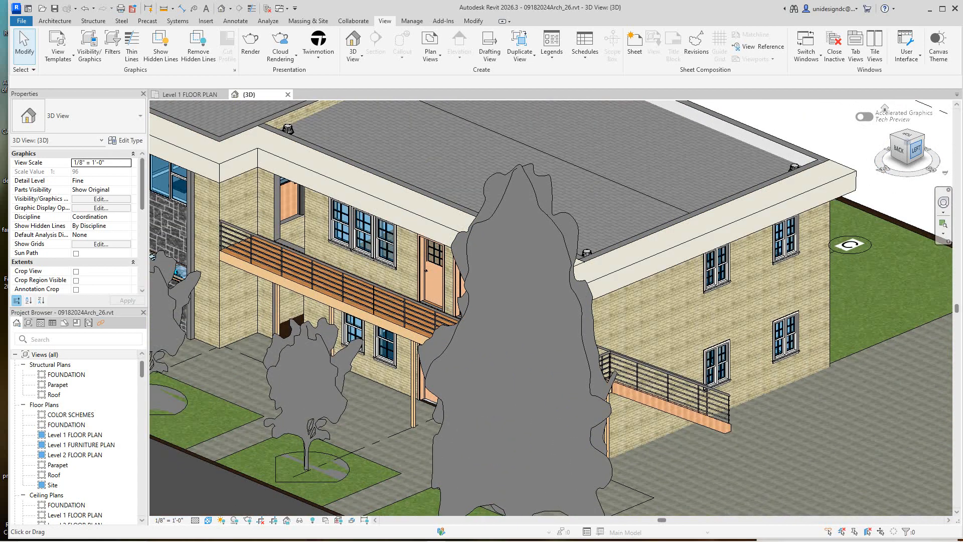
# Examine the textured roof, exterior stair and remaining facades all around, returning to the storefront corner
pyautogui.keyDown('shift'); pyautogui.moveTo(849, 244); pyautogui.dragTo(662, 248, button='middle'); pyautogui.keyUp('shift')
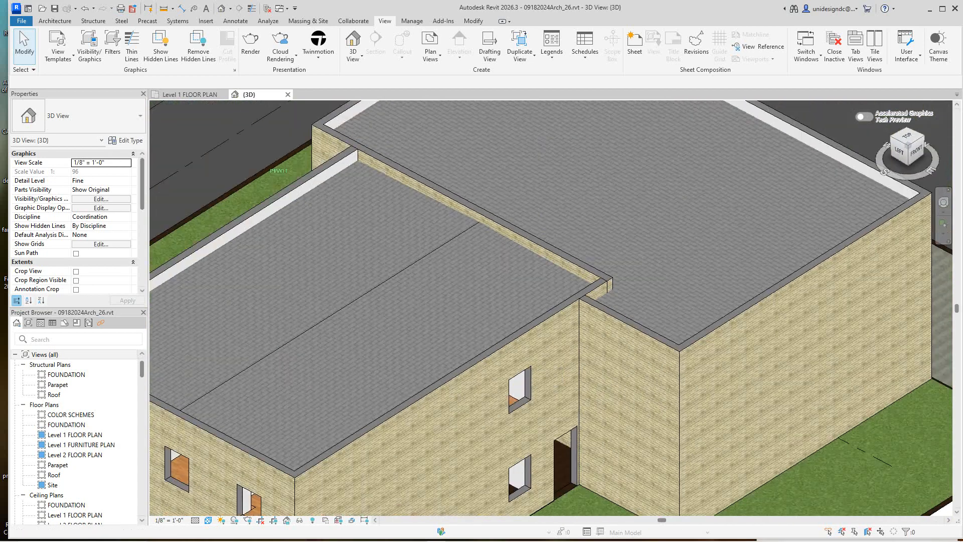
pyautogui.scroll(-4, 828, 211)
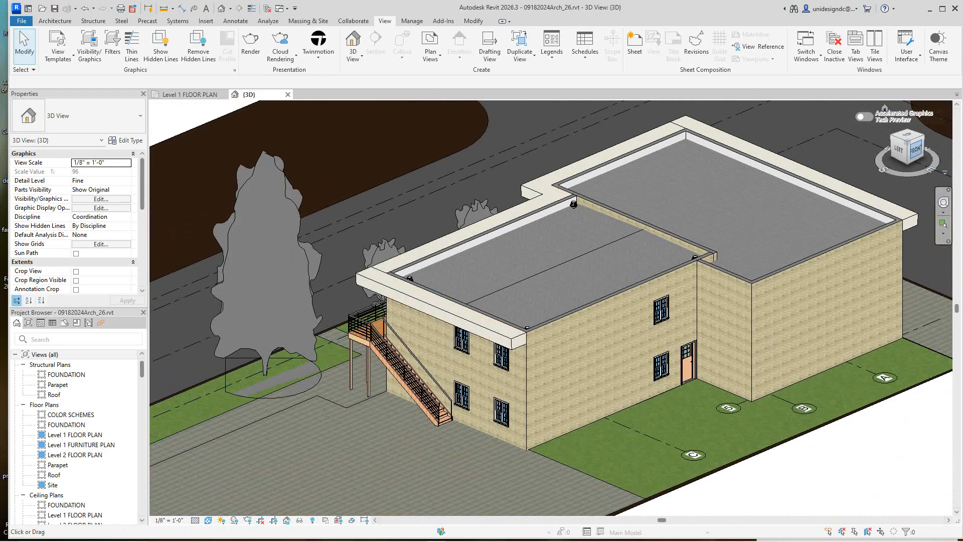
pyautogui.keyDown('shift'); pyautogui.moveTo(662, 248); pyautogui.dragTo(854, 494, button='middle'); pyautogui.keyUp('shift')
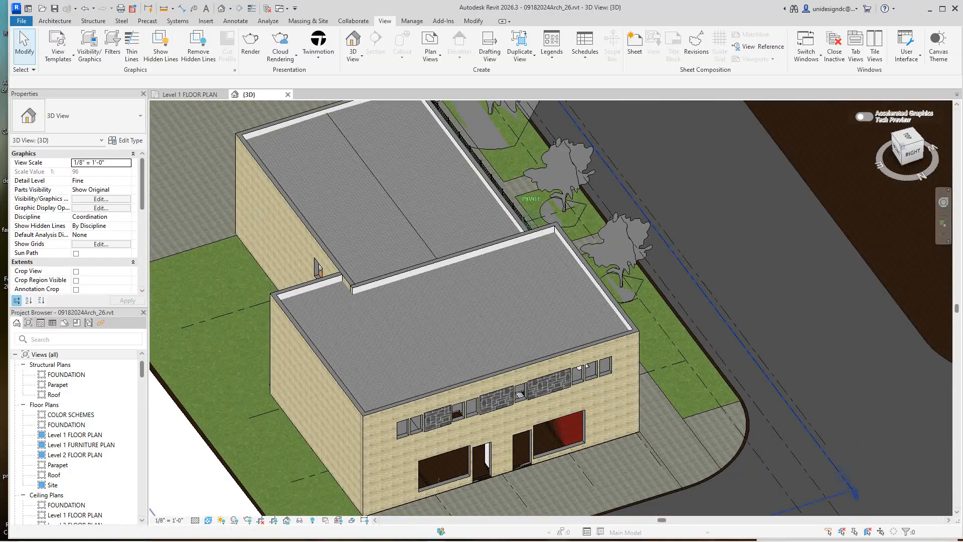
pyautogui.keyDown('shift'); pyautogui.moveTo(622, 321); pyautogui.dragTo(443, 281, button='middle'); pyautogui.keyUp('shift')
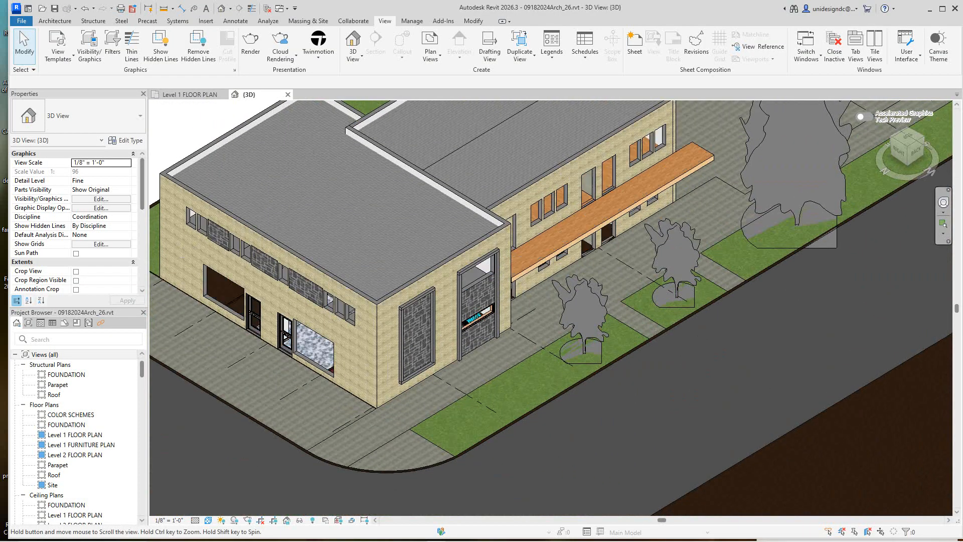
pyautogui.moveTo(503, 299); pyautogui.dragTo(542, 347, button='middle')
pyautogui.scroll(-1, 542, 349)
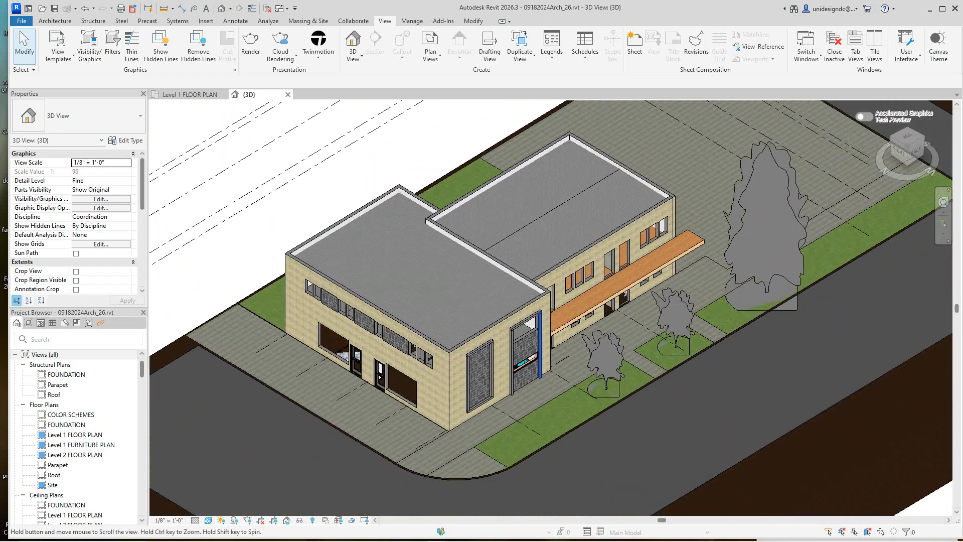
pyautogui.scroll(1, 570, 319)
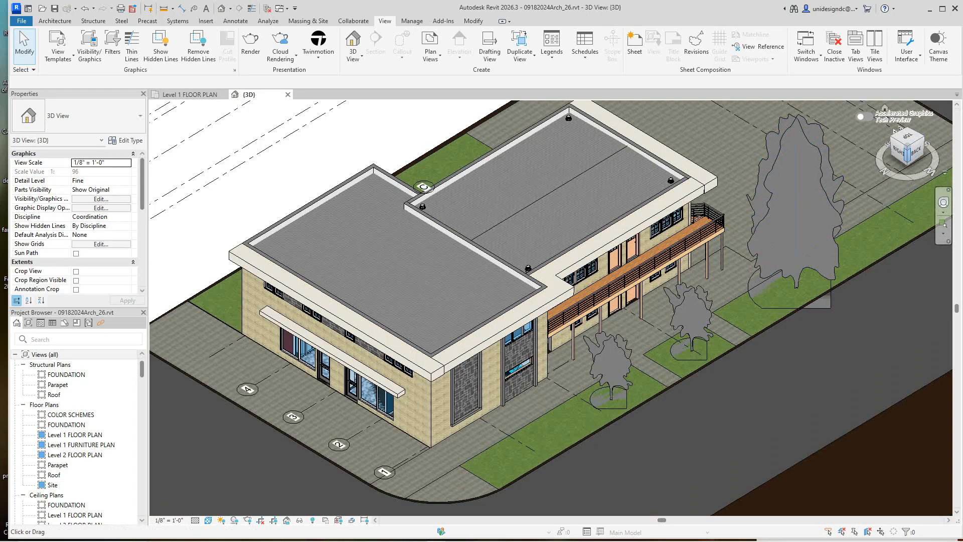
pyautogui.moveTo(899, 134); pyautogui.dragTo(898, 123)
pyautogui.scroll(-3, 250, 360)
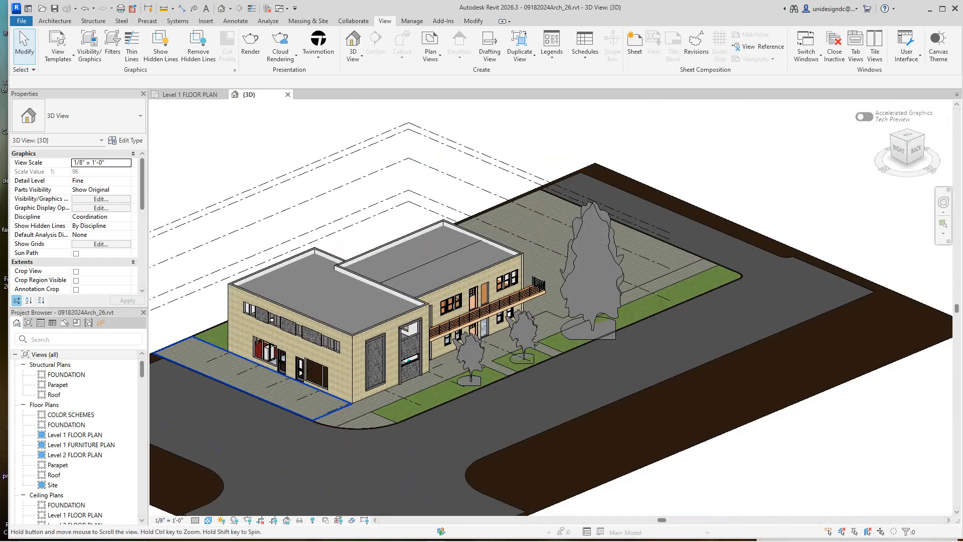
pyautogui.moveTo(250, 360); pyautogui.dragTo(334, 320, button='middle')
pyautogui.scroll(1, 291, 331)
pyautogui.scroll(1, 365, 249)
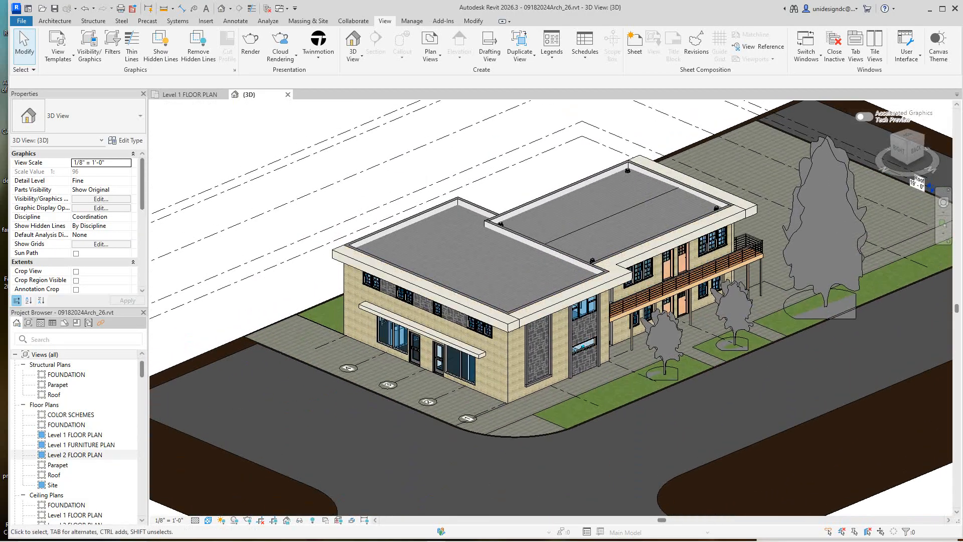
# Open the Level 1 FLOOR PLAN view listed under Ceiling Plans
pyautogui.scroll(-2, 76, 364)
pyautogui.scroll(-2, 75, 381)
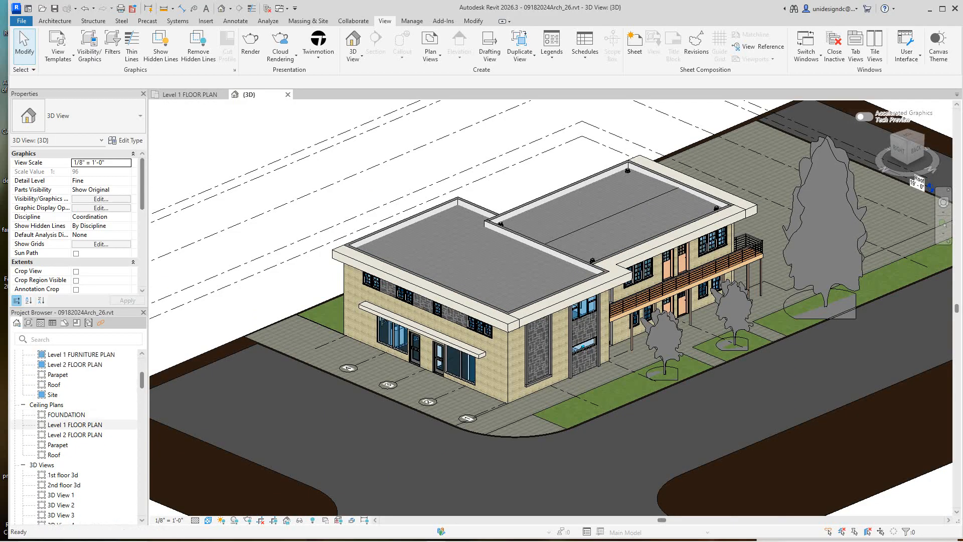
pyautogui.doubleClick(71, 424)
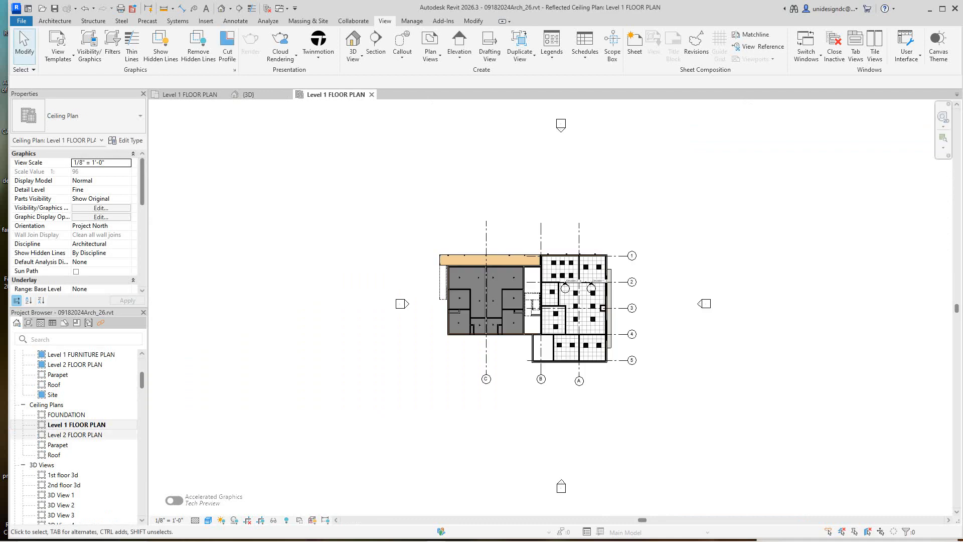
# Open the Level 1 FLOOR PLAN view listed under Floor Plans and look closer at its rooms
pyautogui.scroll(4, 75, 404)
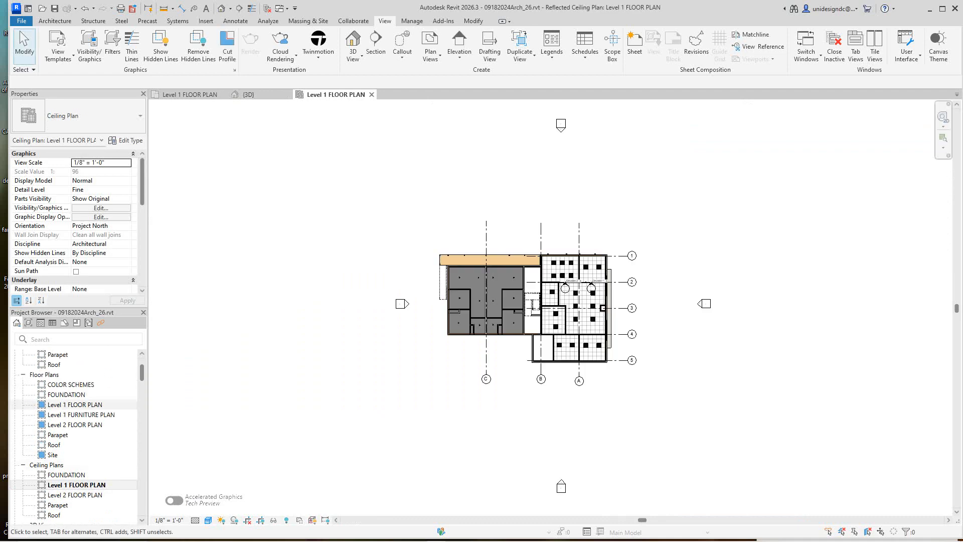
pyautogui.scroll(1, 75, 404)
pyautogui.doubleClick(71, 415)
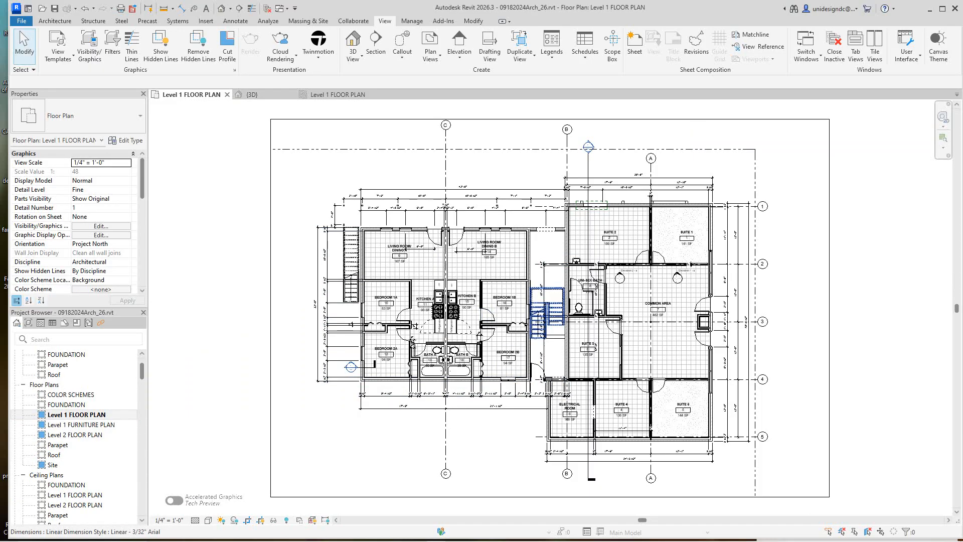
pyautogui.scroll(4, 547, 311)
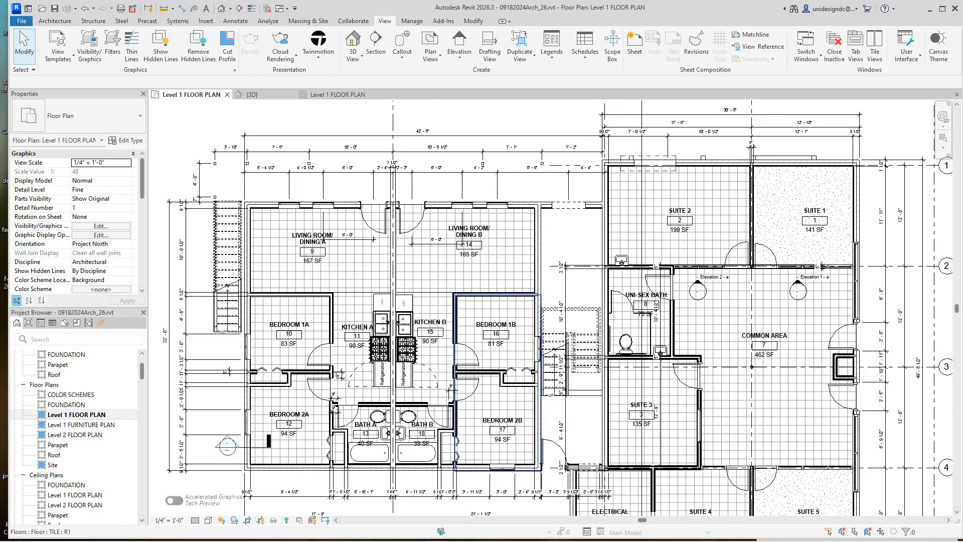
# Duplicate the Level 1 FLOOR PLAN view without detailing and rename the copy Level 1 FLOOR PLAN FINISHES
pyautogui.scroll(-3, 580, 270)
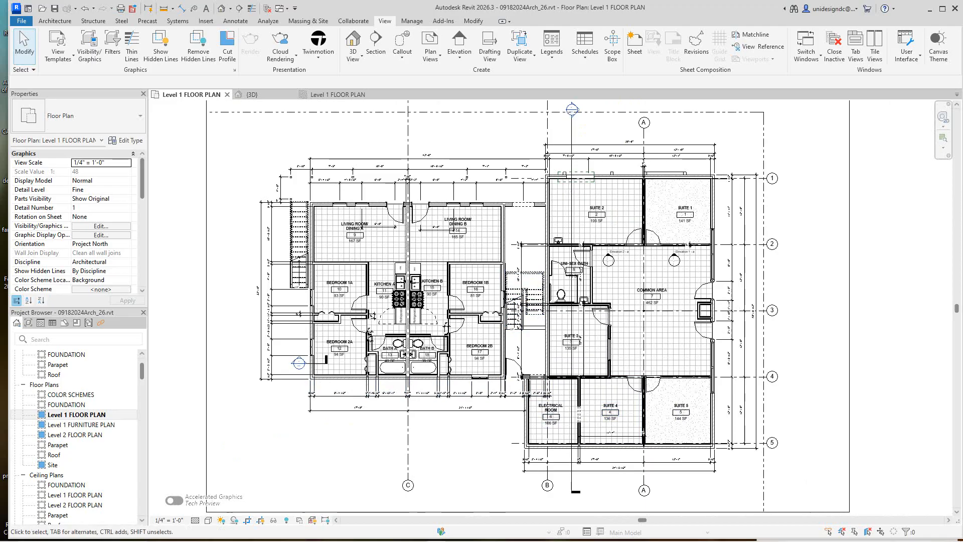
pyautogui.rightClick(99, 414)
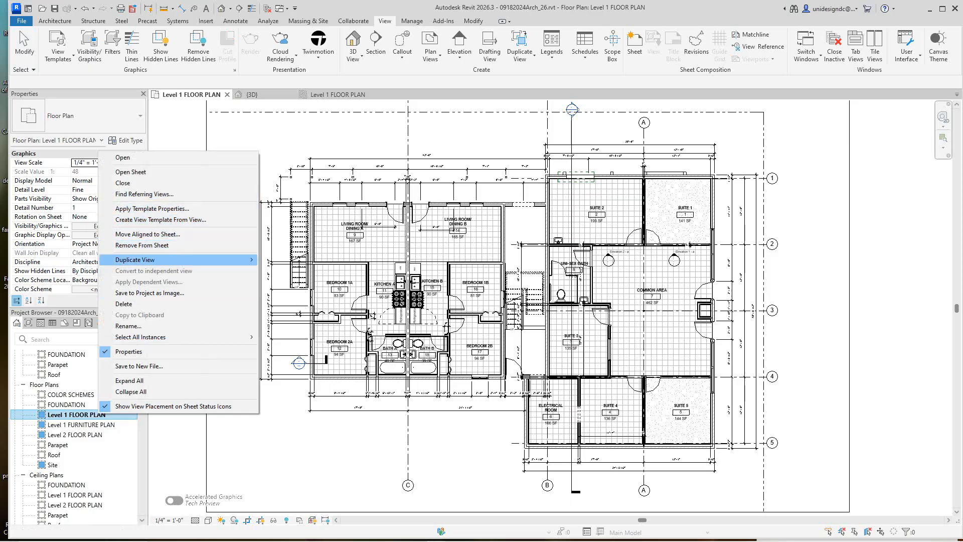
pyautogui.moveTo(150, 260)
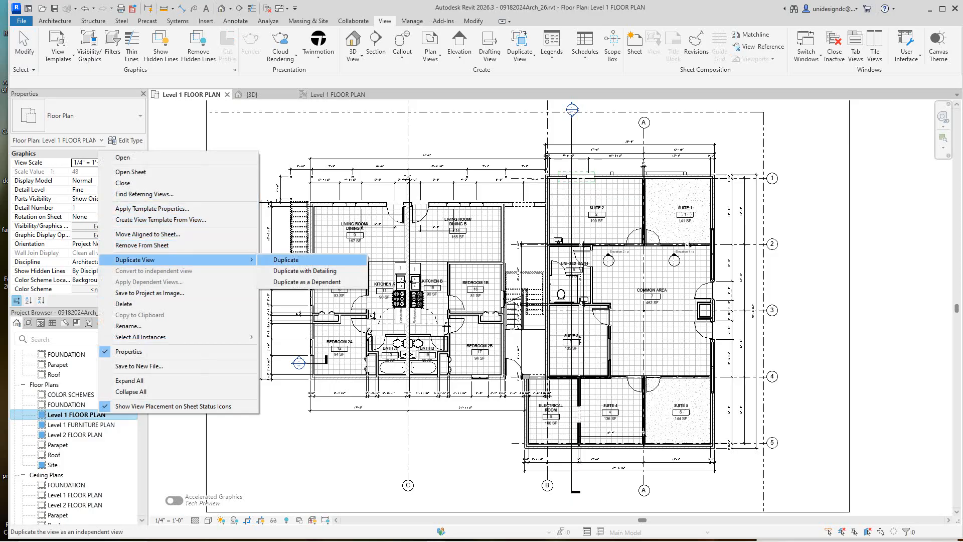
pyautogui.click(286, 259)
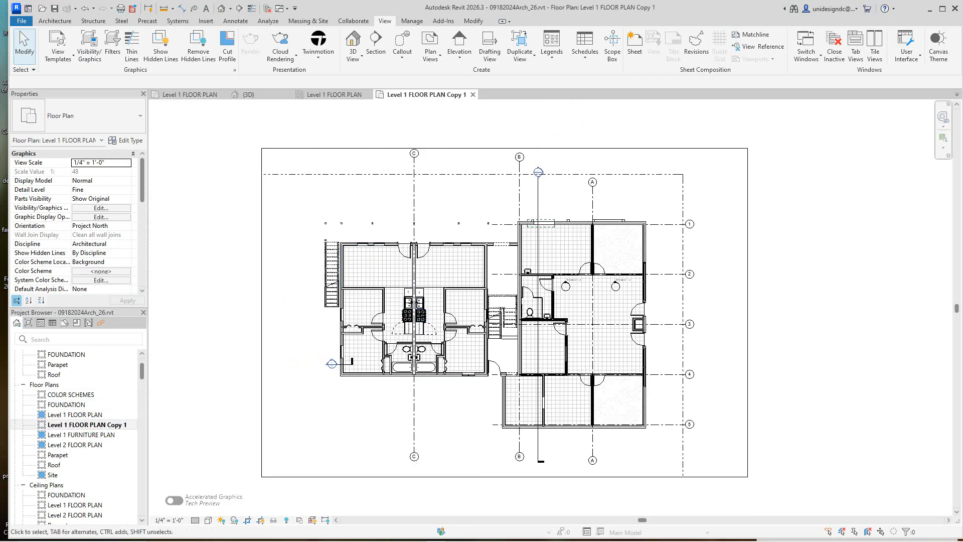
pyautogui.rightClick(82, 424)
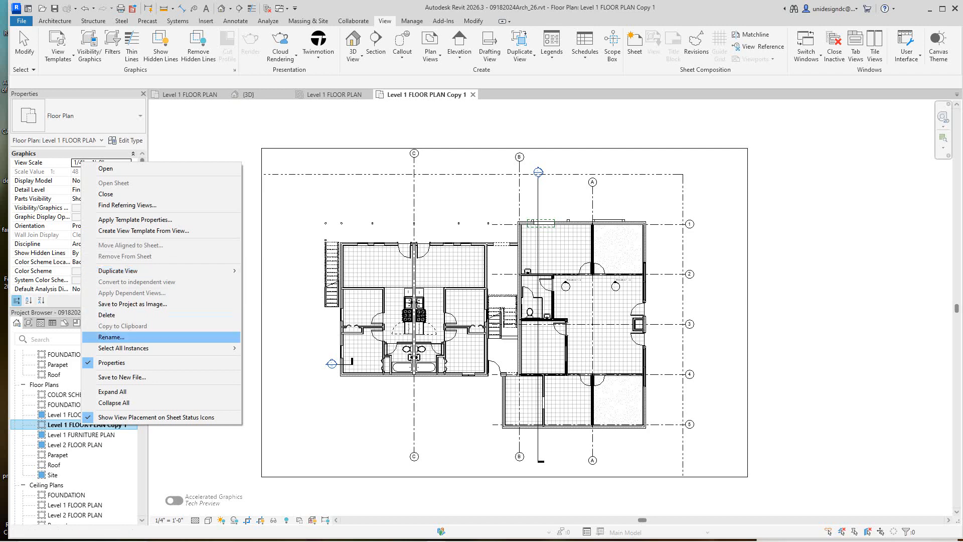
pyautogui.click(112, 336)
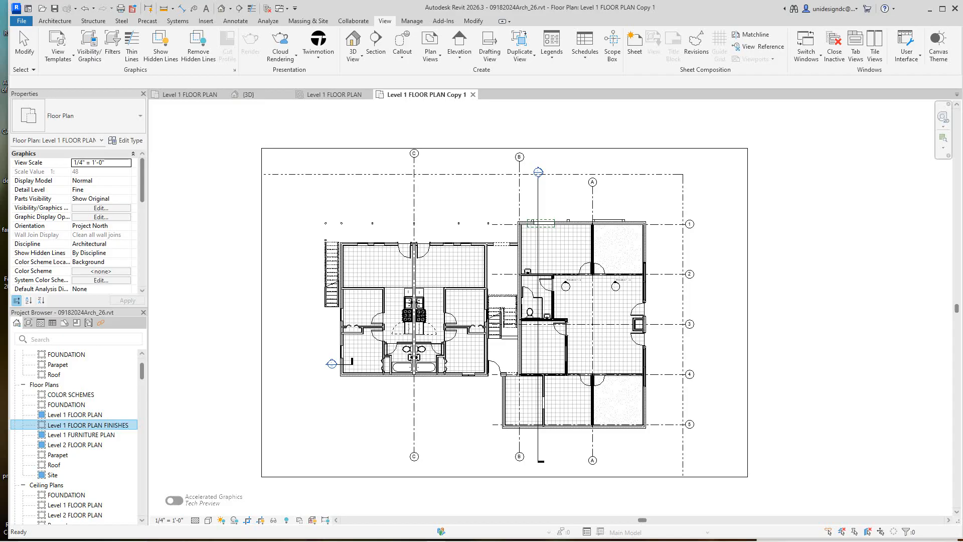
pyautogui.press('Return')
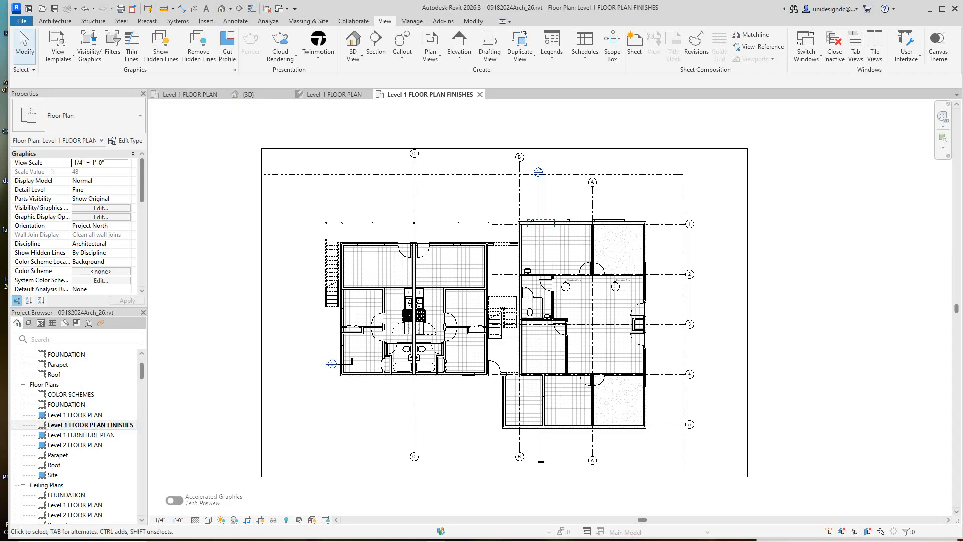
# Hide the whole floors category in the original Level 1 FLOOR PLAN view, using the tile floor under Living Room/Dining A
pyautogui.doubleClick(75, 415)
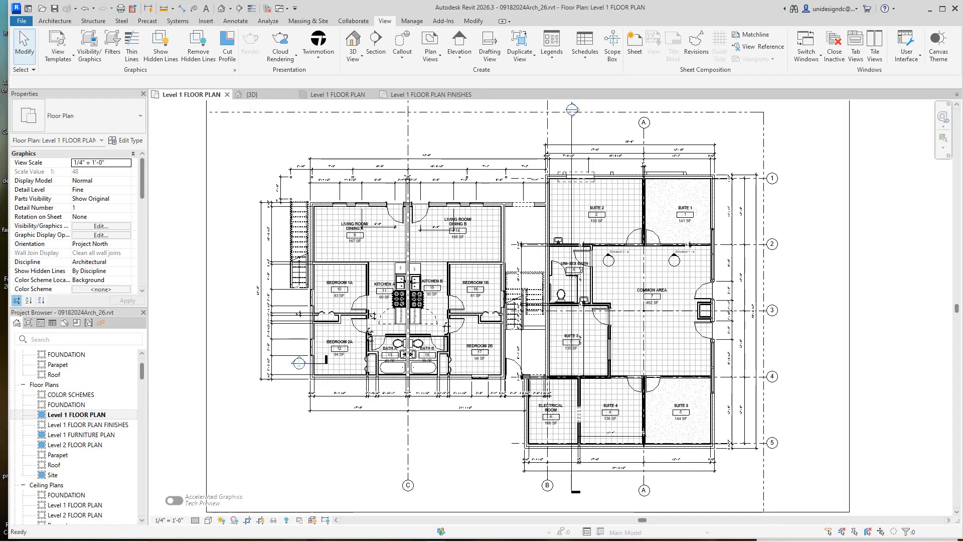
pyautogui.click(376, 251)
pyautogui.rightClick(375, 250)
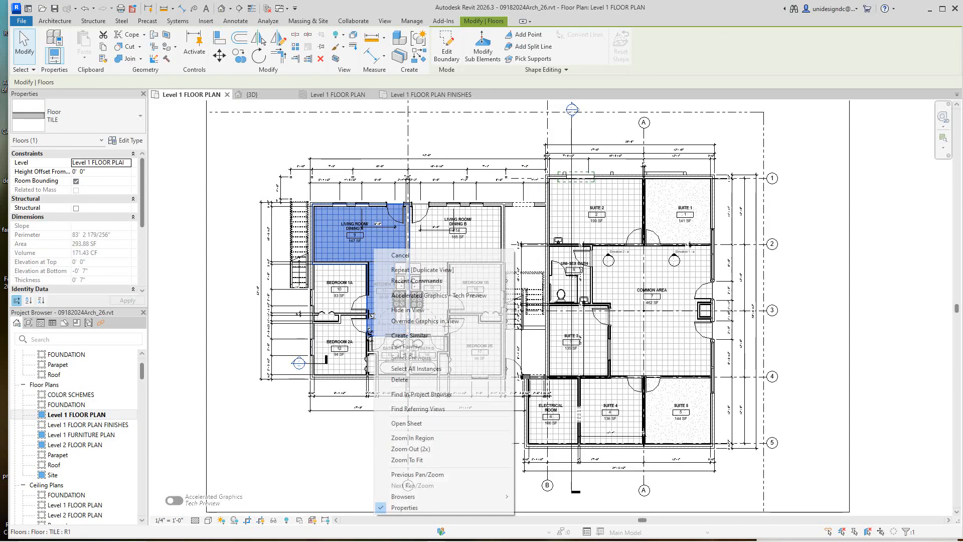
pyautogui.moveTo(427, 310)
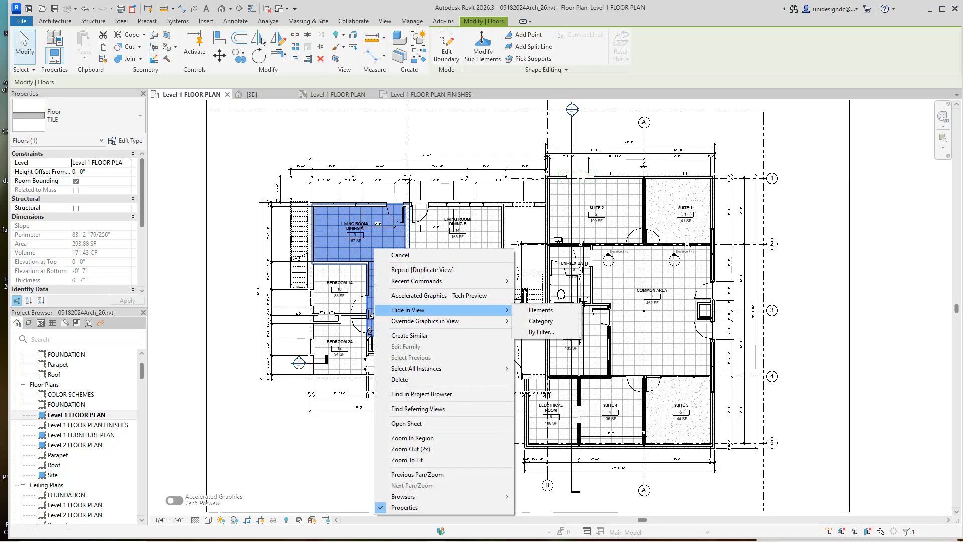
pyautogui.click(541, 321)
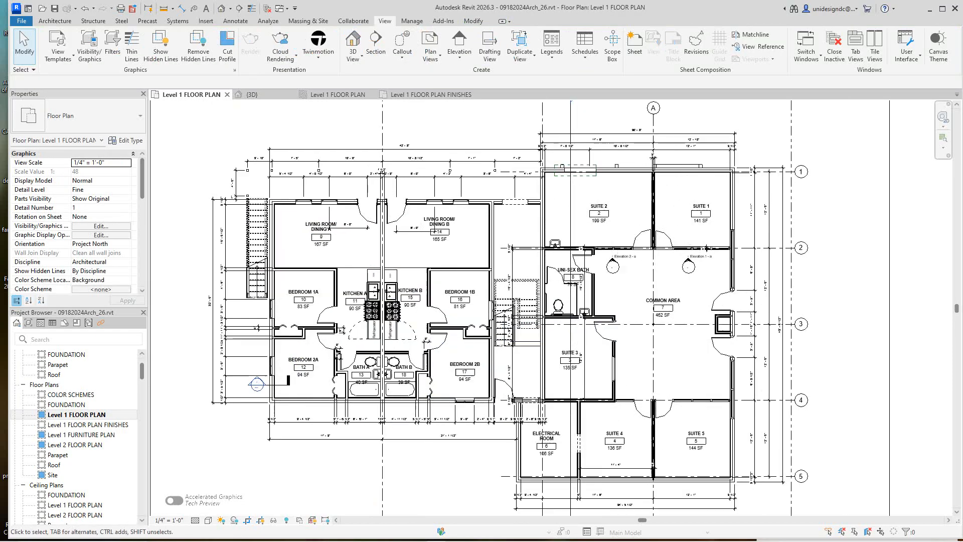
pyautogui.scroll(4, 582, 303)
pyautogui.scroll(-5, 543, 329)
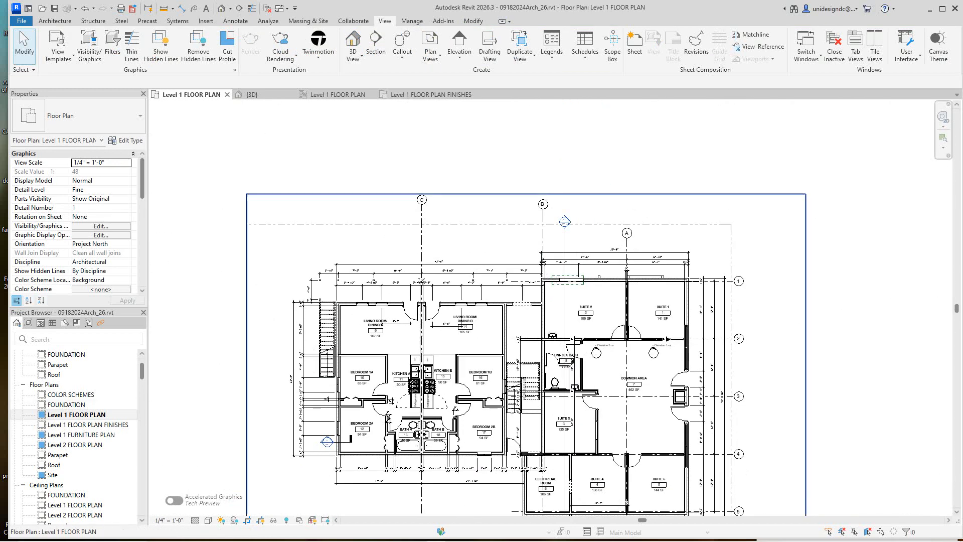
pyautogui.press('z')
pyautogui.press('f')
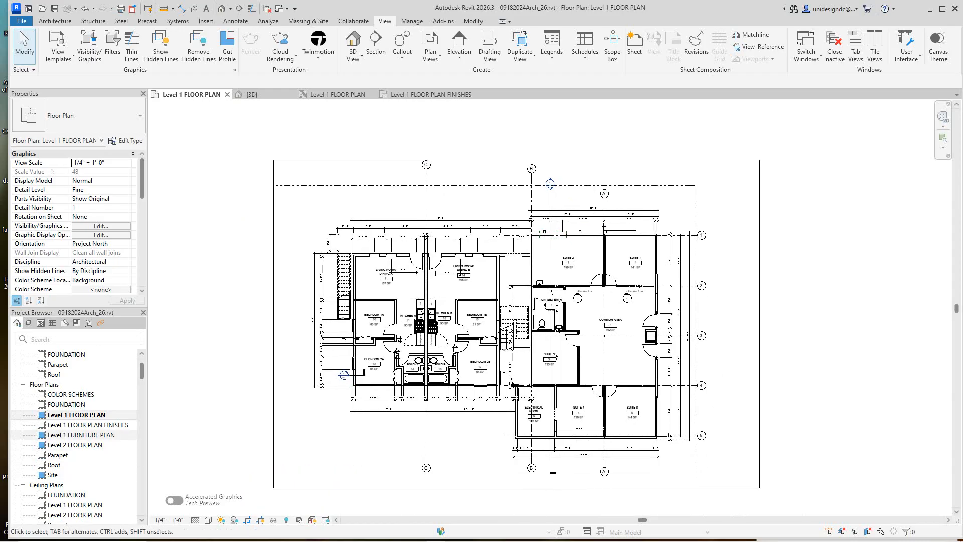
# Try the Textures and Consistent Colors visual styles in the Level 1 FLOOR PLAN view
pyautogui.click(87, 424)
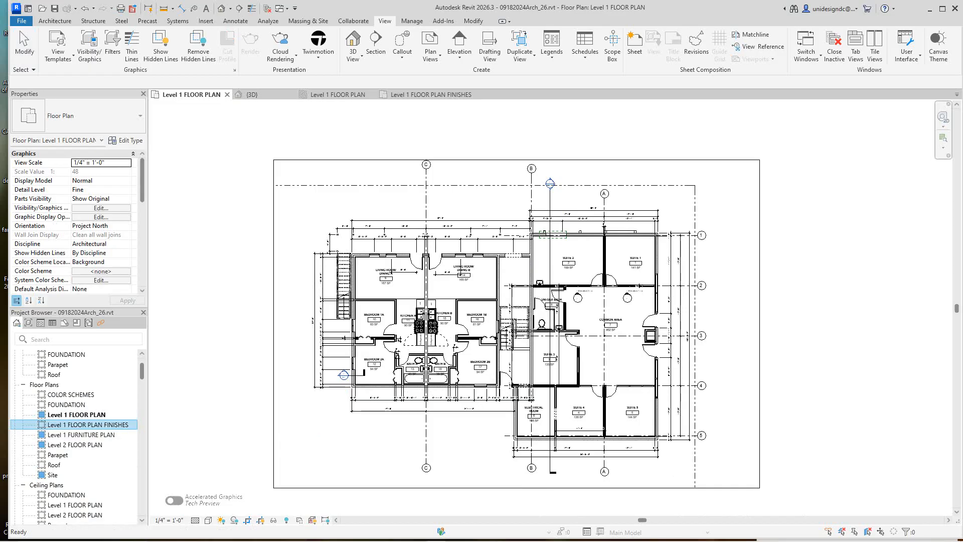
pyautogui.scroll(-1, 372, 395)
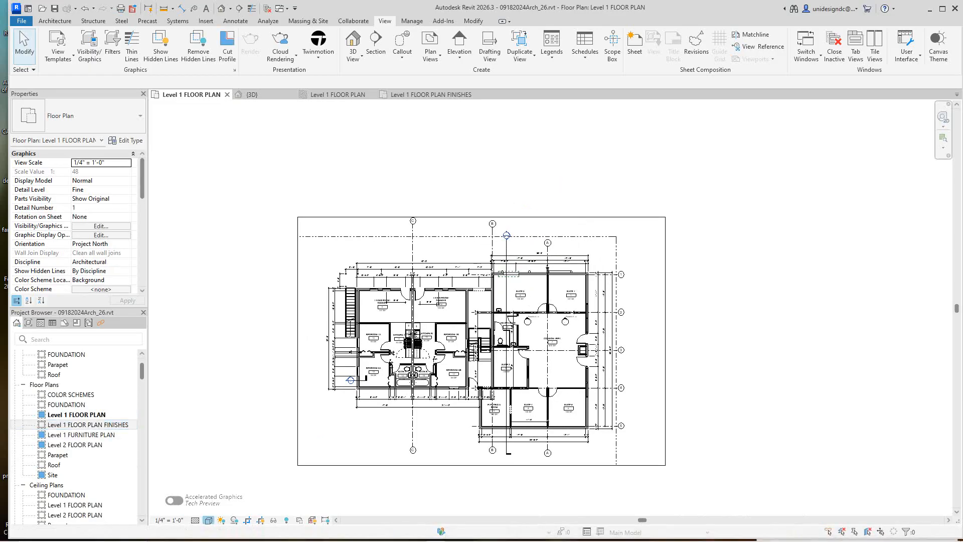
pyautogui.click(208, 520)
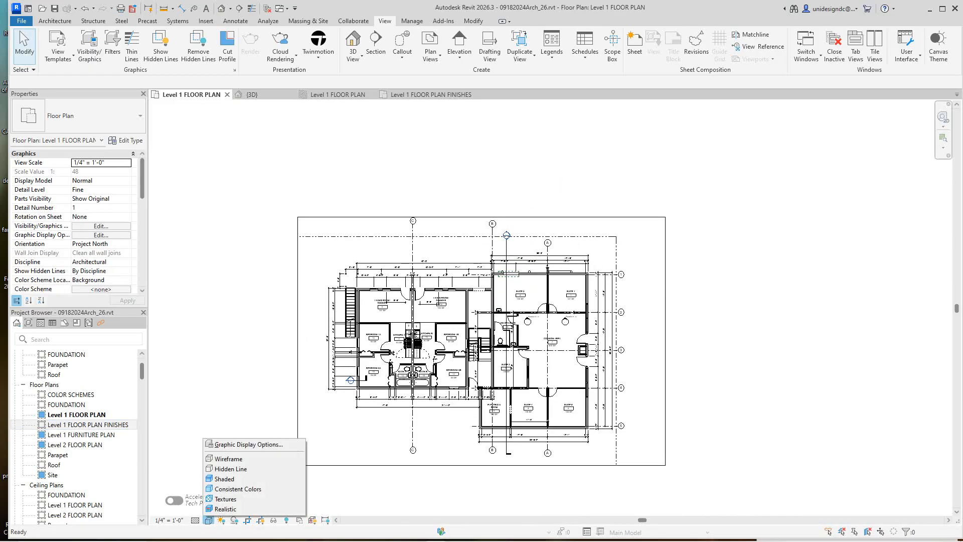
pyautogui.click(227, 499)
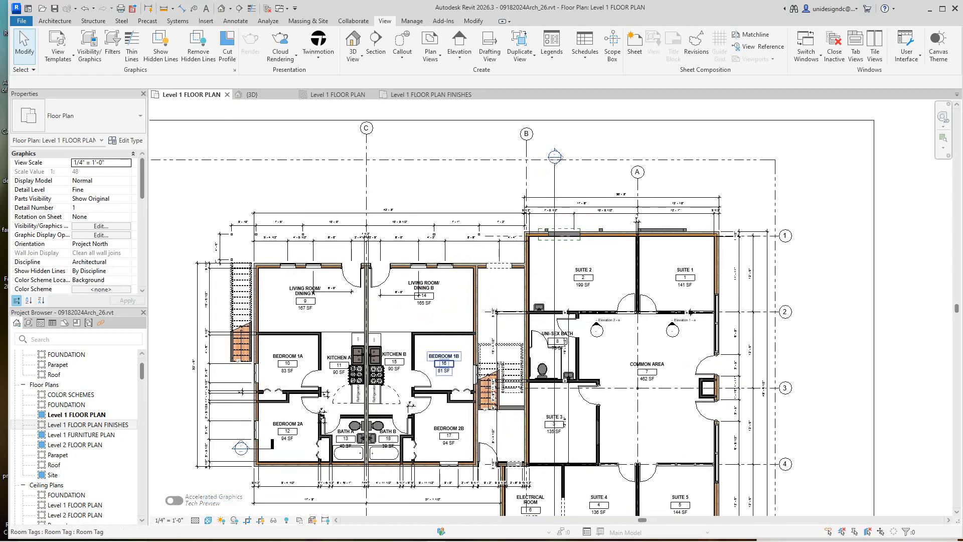
pyautogui.scroll(-2, 366, 304)
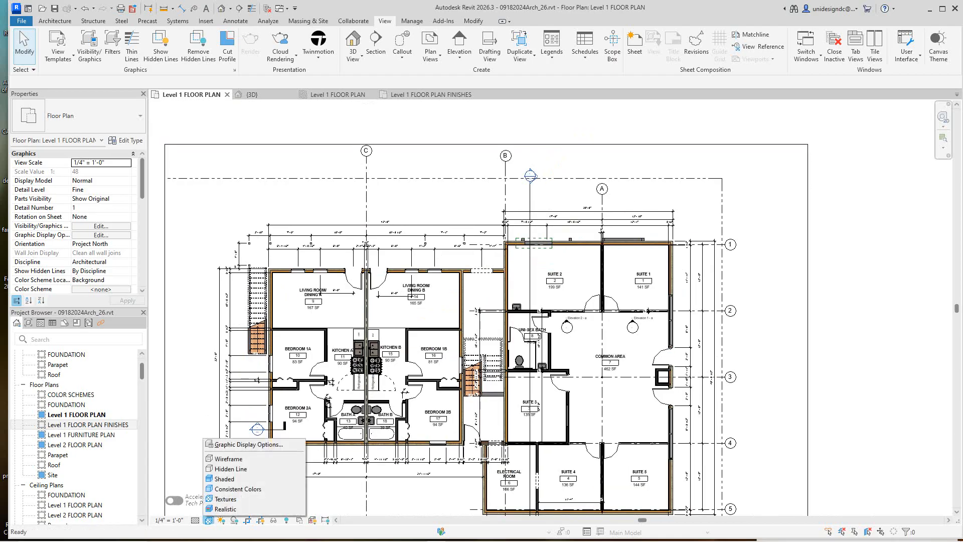
pyautogui.click(208, 520)
pyautogui.press('Down')
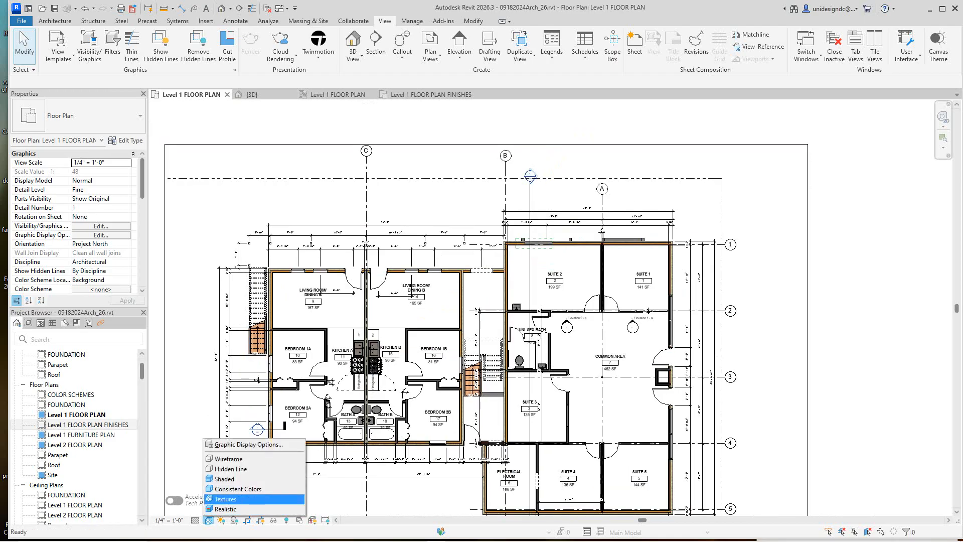
pyautogui.press('Up')
pyautogui.press('Return')
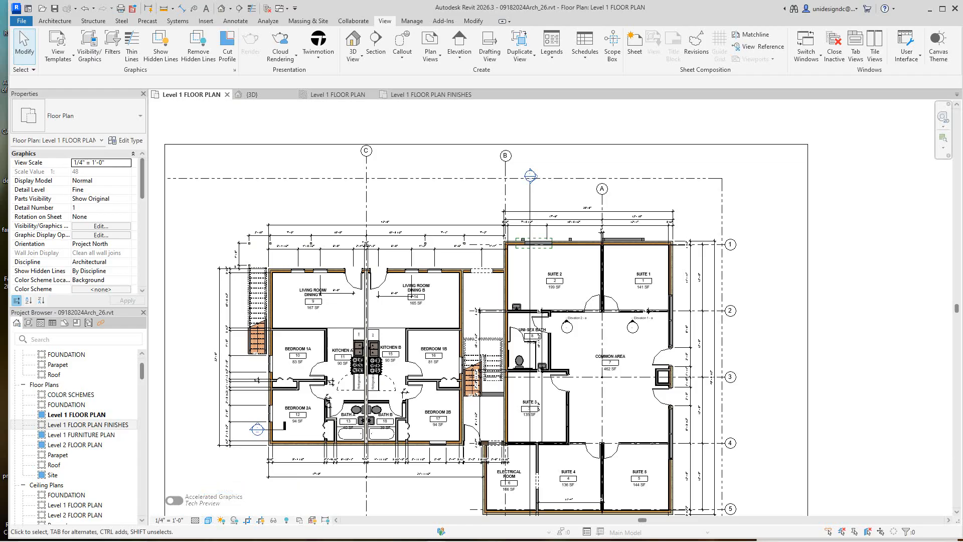
# Set the visual style of the Level 1 FLOOR PLAN view to Shaded
pyautogui.click(208, 520)
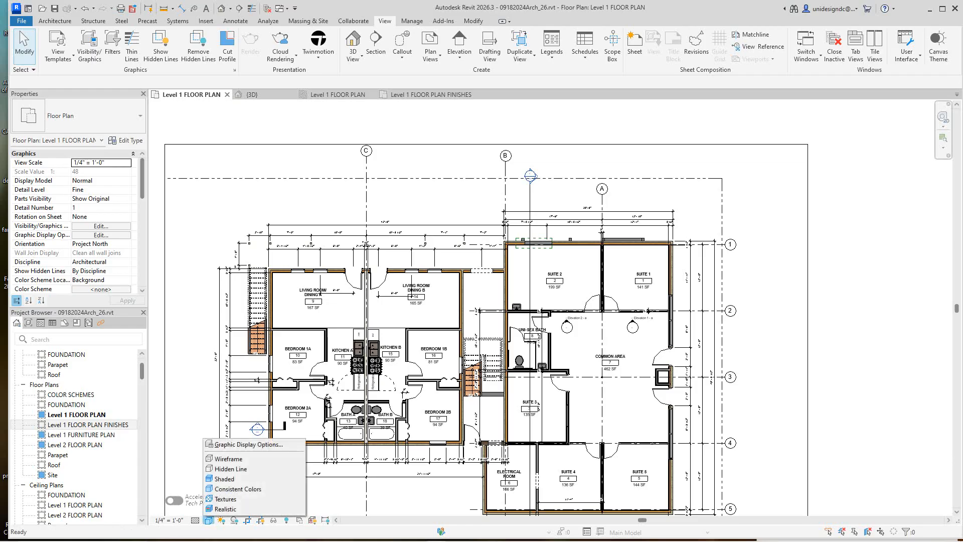
pyautogui.press('Up')
pyautogui.press('Up')
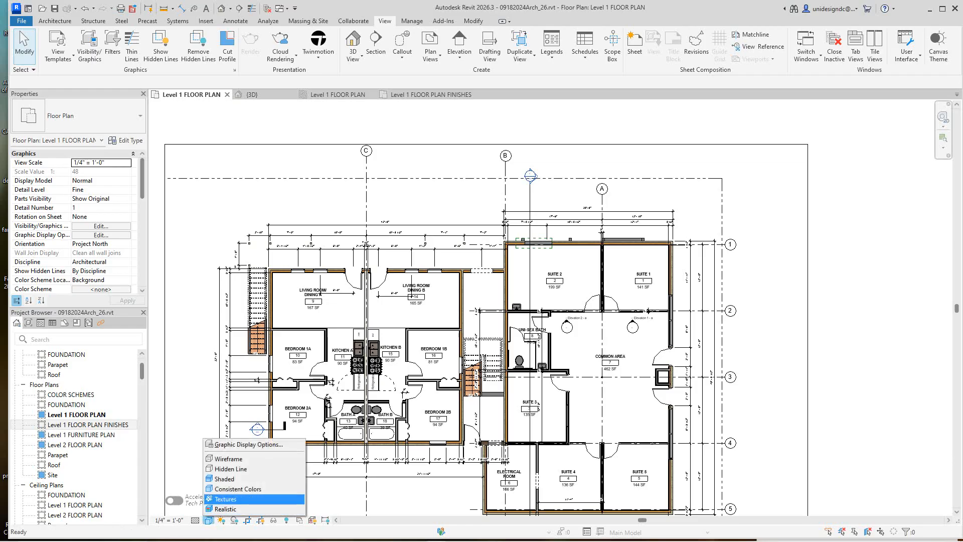
pyautogui.press('Up')
pyautogui.press('Up')
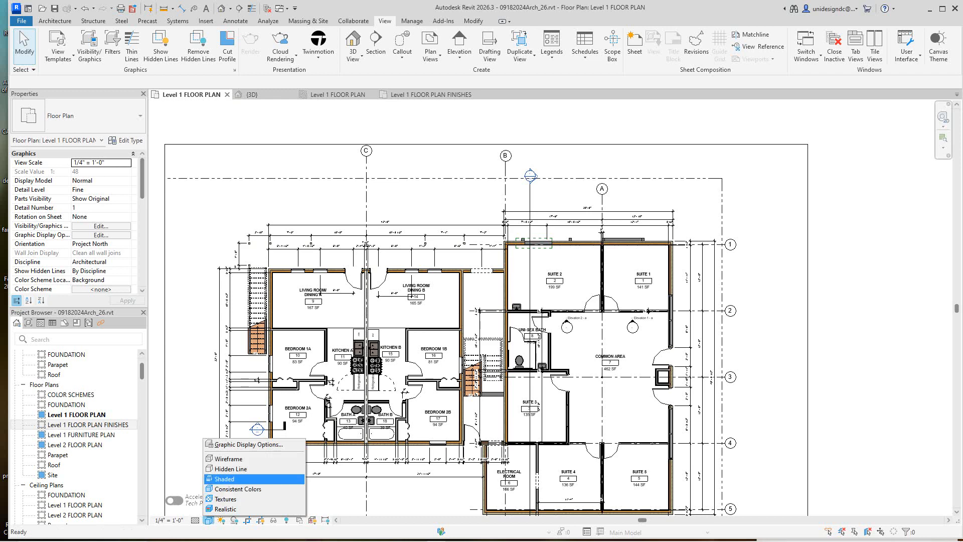
pyautogui.press('Return')
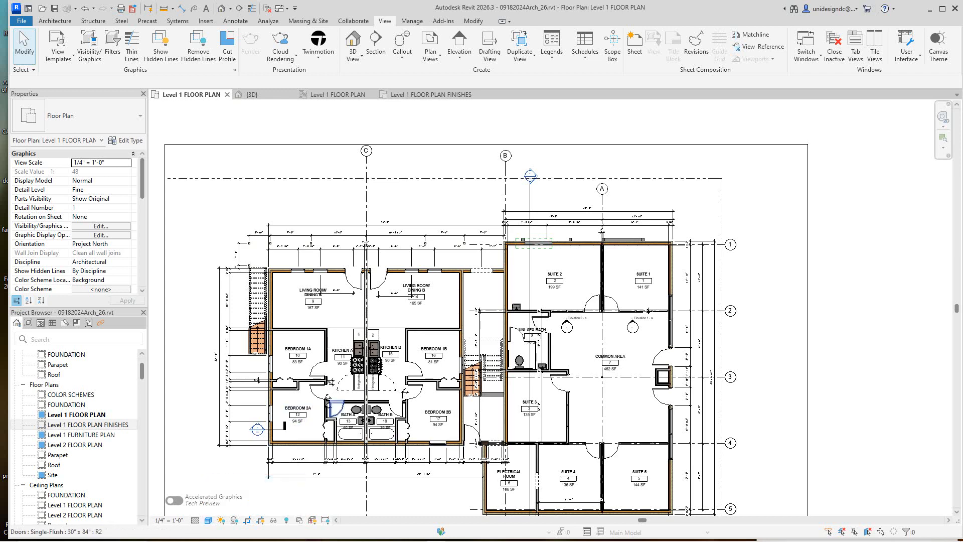
pyautogui.scroll(-2, 419, 386)
pyautogui.scroll(1, 418, 386)
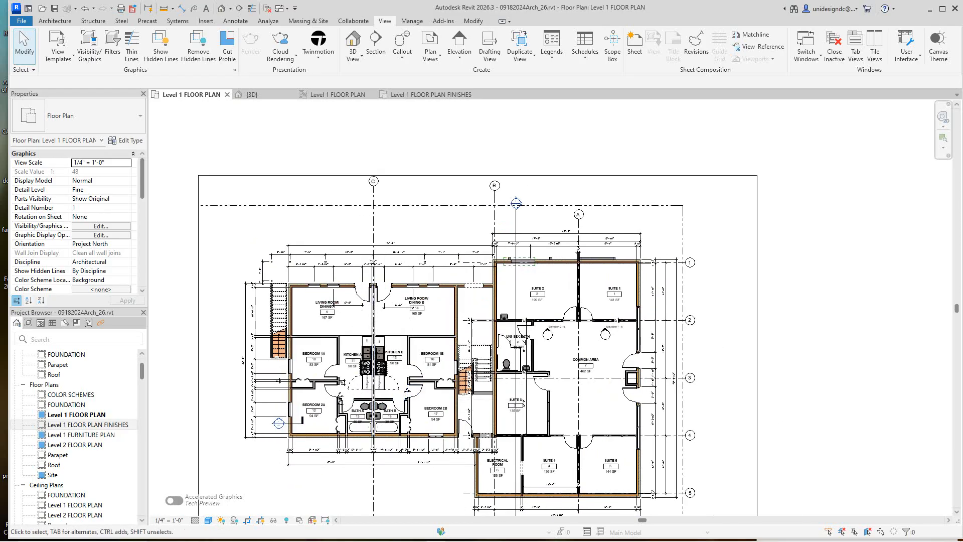
# Open the Level 1 FLOOR PLAN FINISHES view and set its visual style to Shaded
pyautogui.click(75, 414)
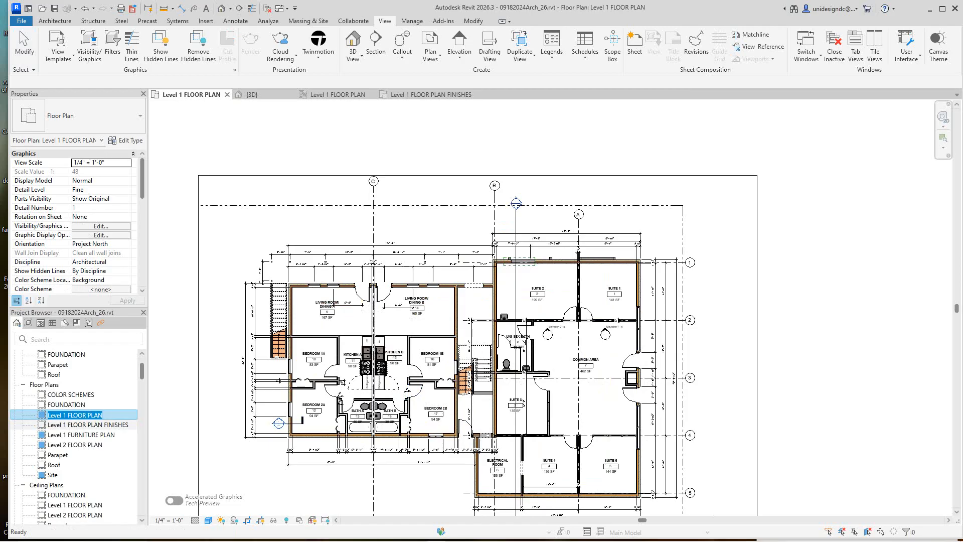
pyautogui.doubleClick(88, 425)
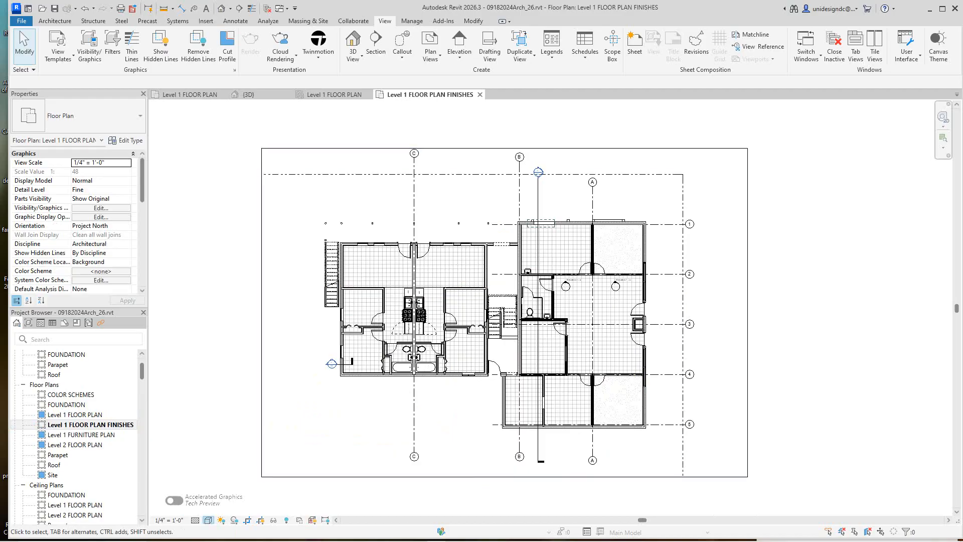
pyautogui.click(209, 519)
pyautogui.click(226, 479)
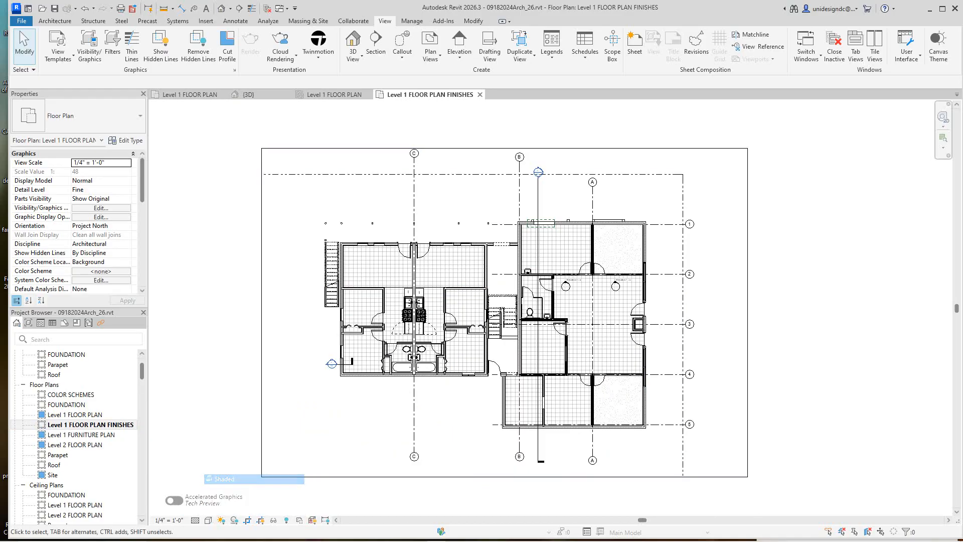
pyautogui.scroll(2, 524, 330)
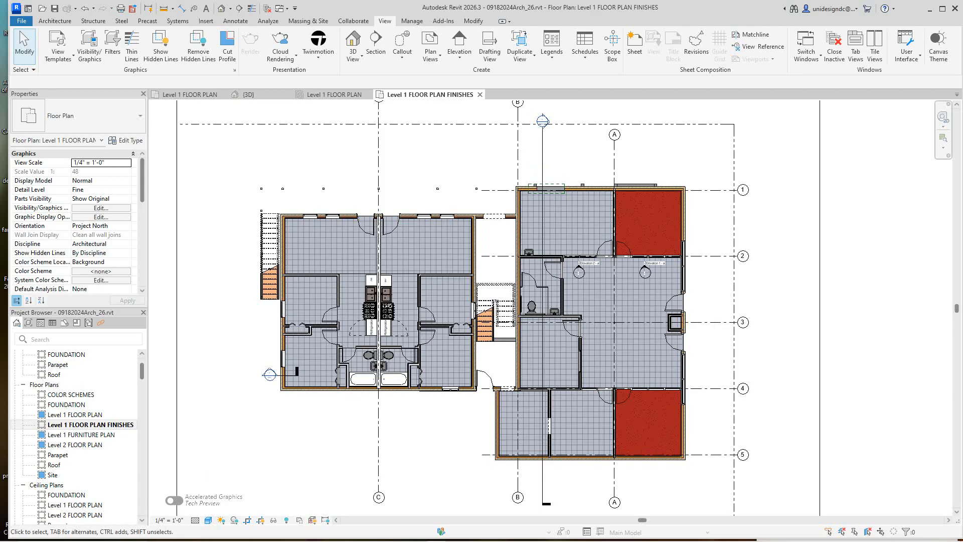
pyautogui.scroll(-1, 305, 415)
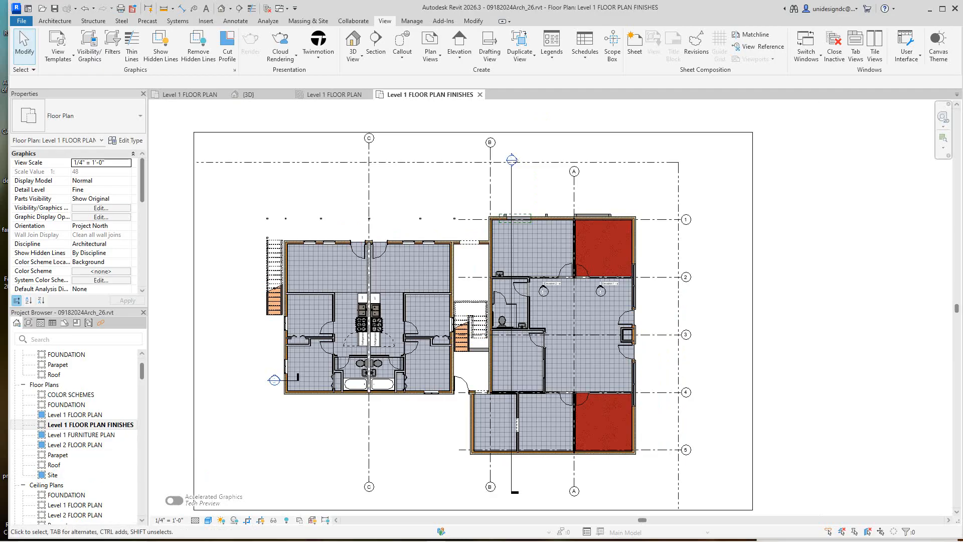
# Look over the furniture layout in the Level 1 FURNITURE PLAN view and open the Level 2 FLOOR PLAN view
pyautogui.doubleClick(81, 434)
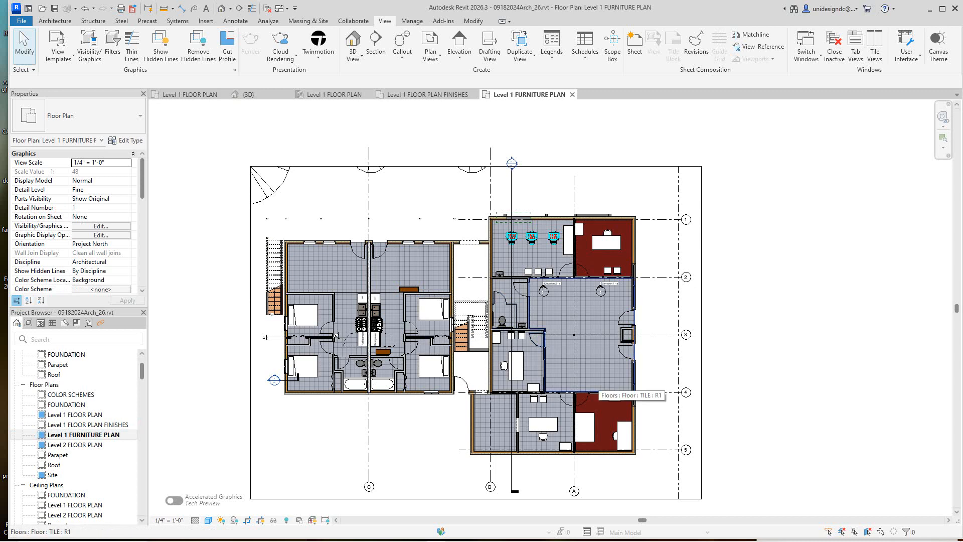
pyautogui.scroll(2, 345, 289)
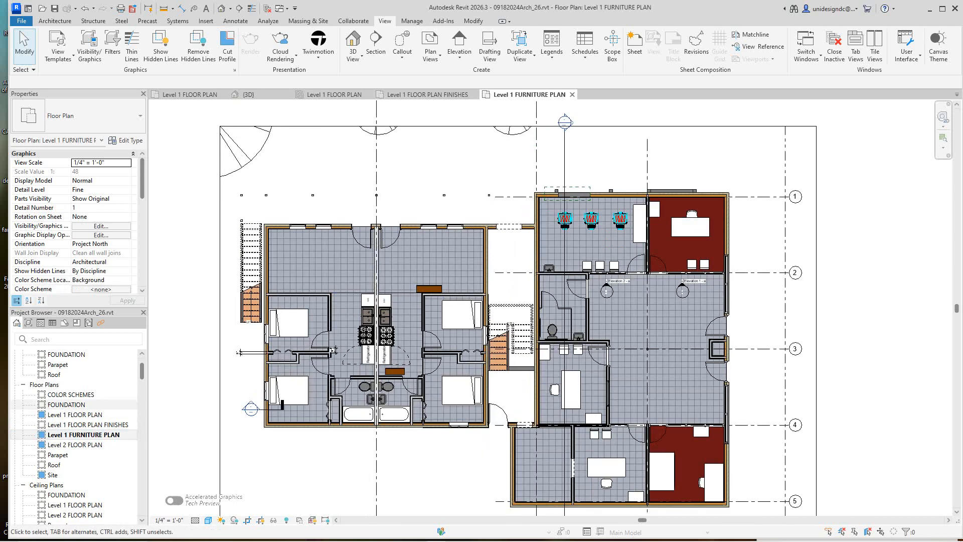
pyautogui.click(75, 444)
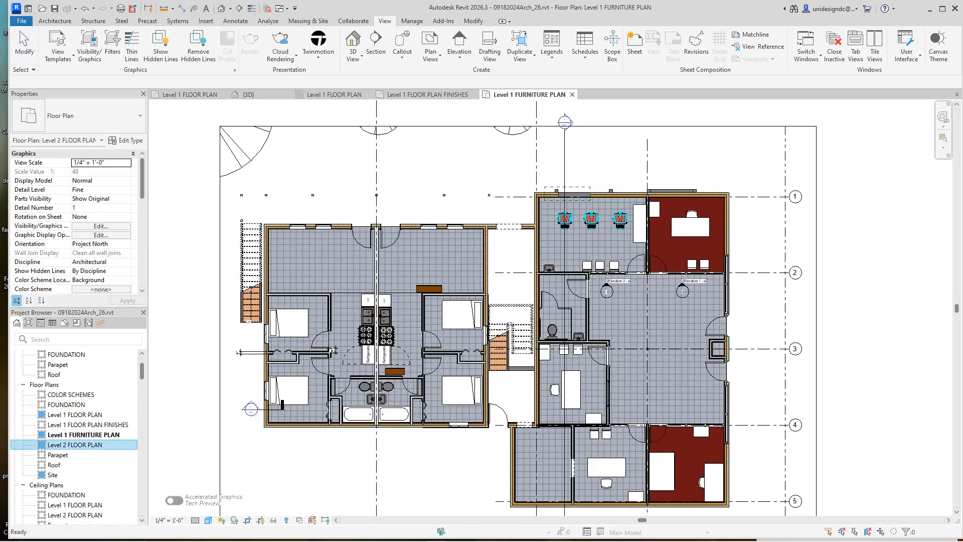
pyautogui.doubleClick(75, 445)
pyautogui.scroll(-1, 365, 320)
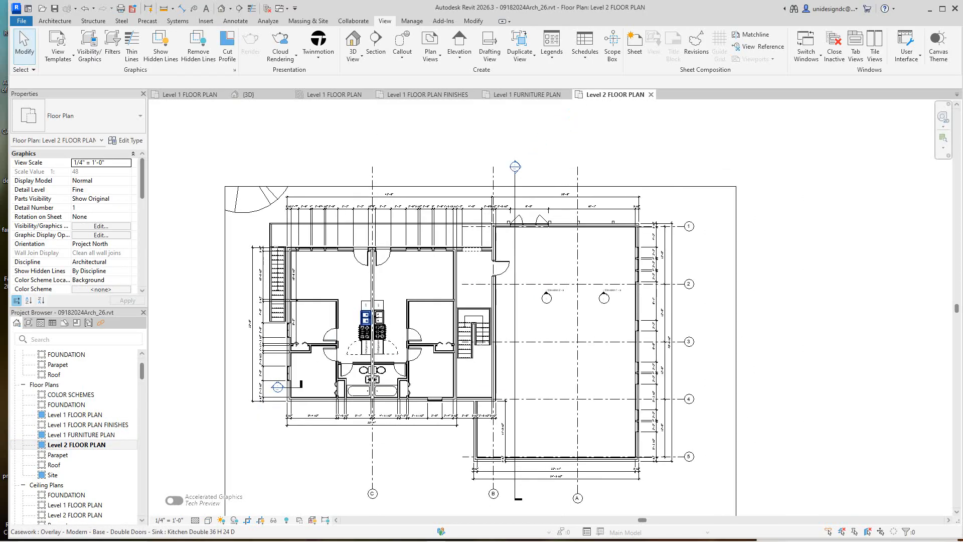
pyautogui.scroll(-1, 365, 320)
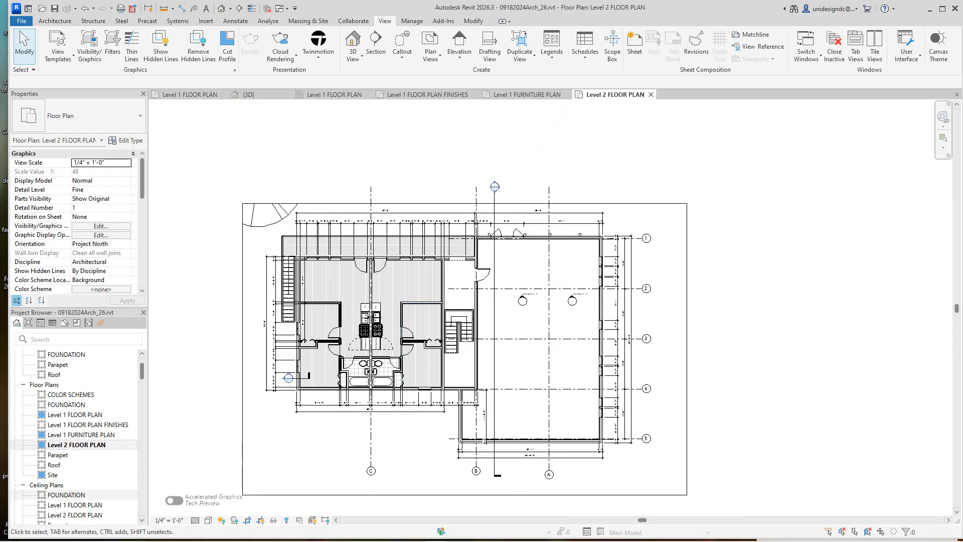
# Open sheet A101 - 1ST FLOOR PLAN and look over the Level 1 plan placed on it
pyautogui.scroll(-6, 75, 495)
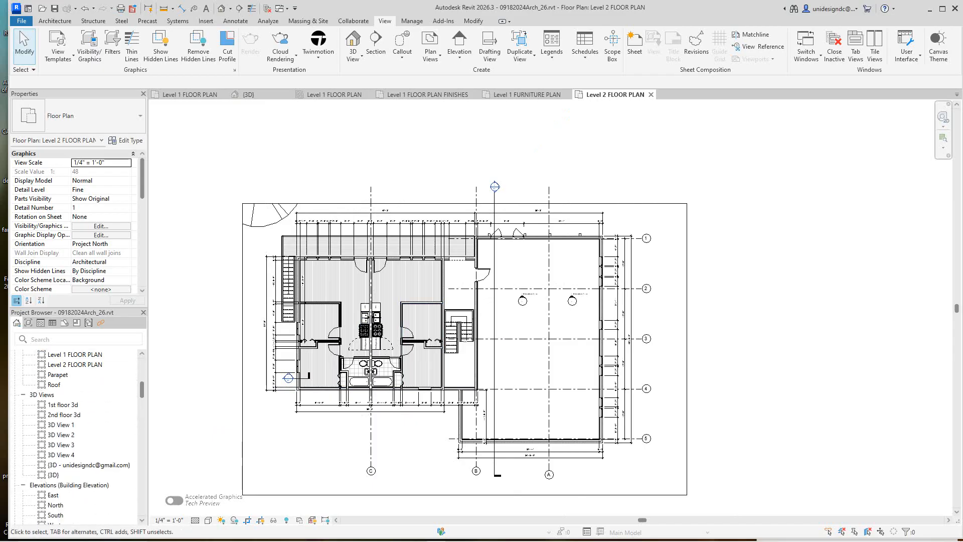
pyautogui.scroll(-5, 75, 364)
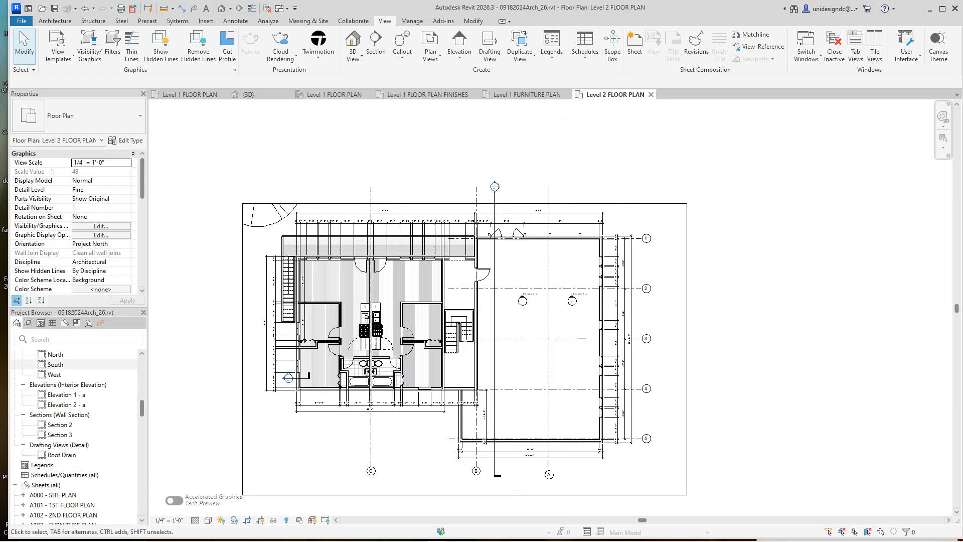
pyautogui.scroll(-1, 75, 474)
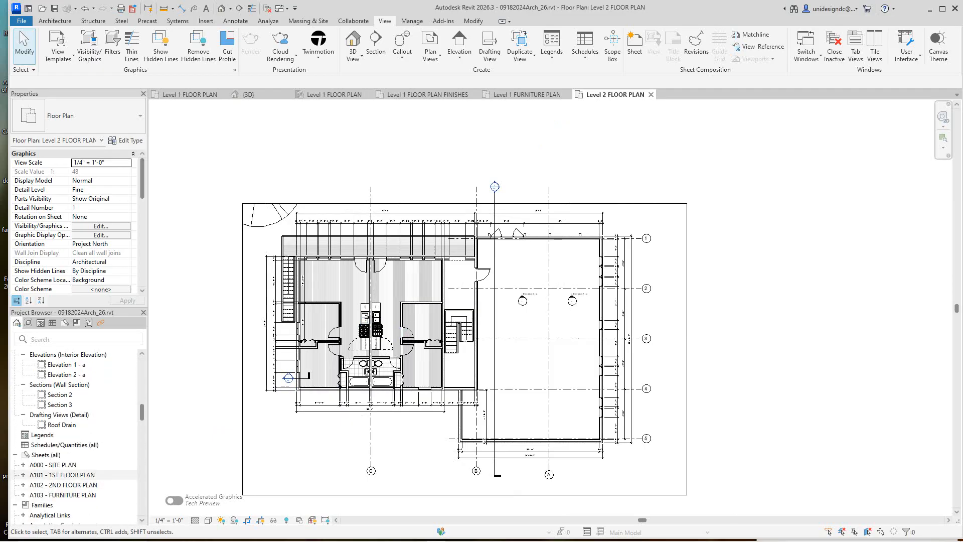
pyautogui.doubleClick(62, 474)
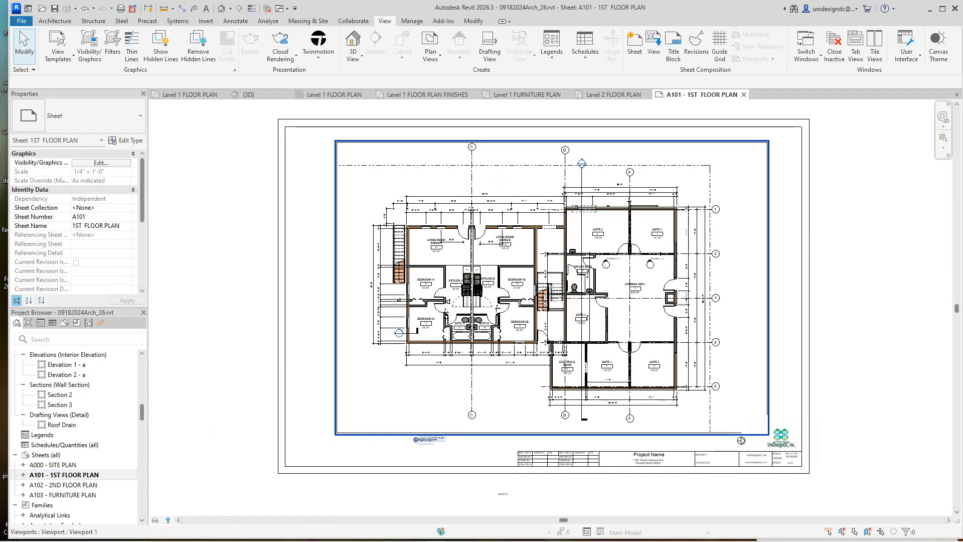
pyautogui.scroll(2, 492, 256)
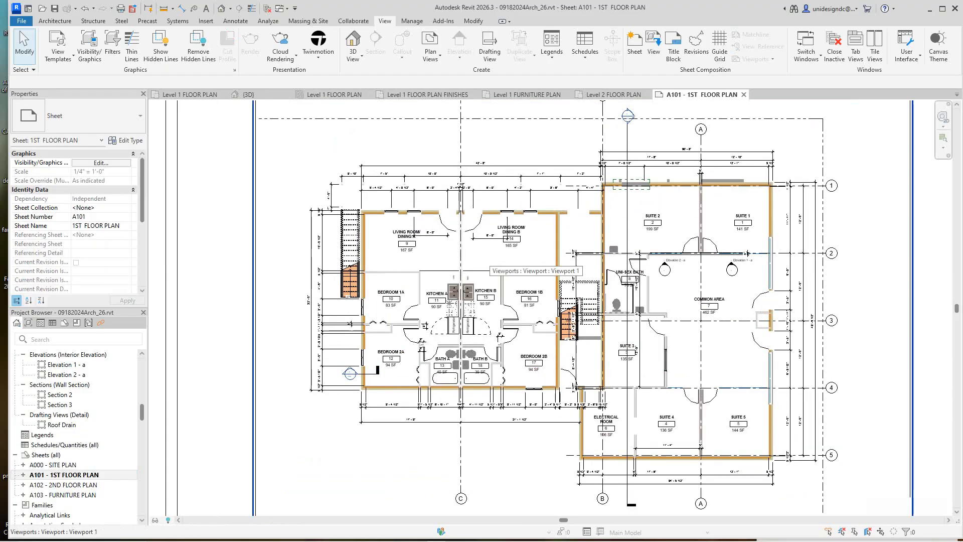
# Open the Level 1 FLOOR PLAN floor plan view and set its visual style to Hidden Line
pyautogui.scroll(7, 75, 436)
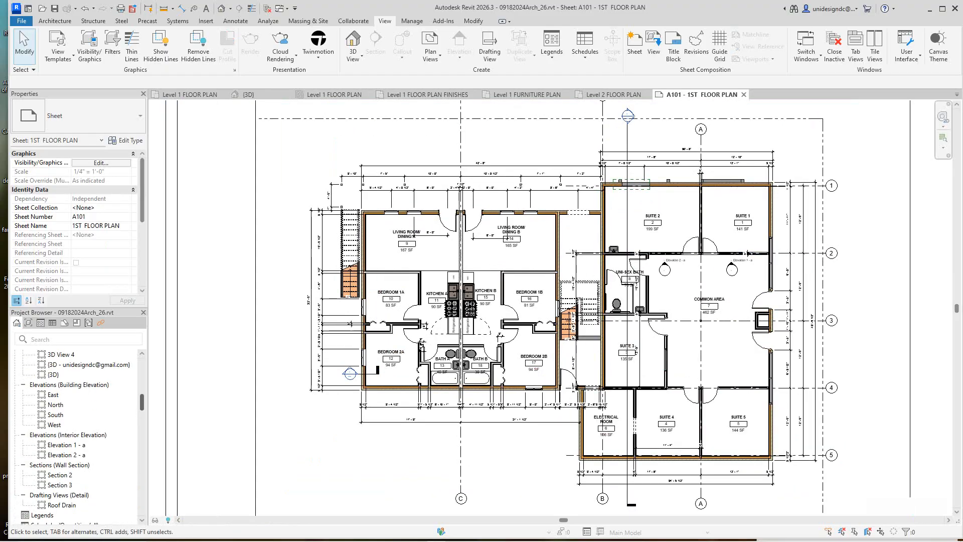
pyautogui.scroll(3, 75, 437)
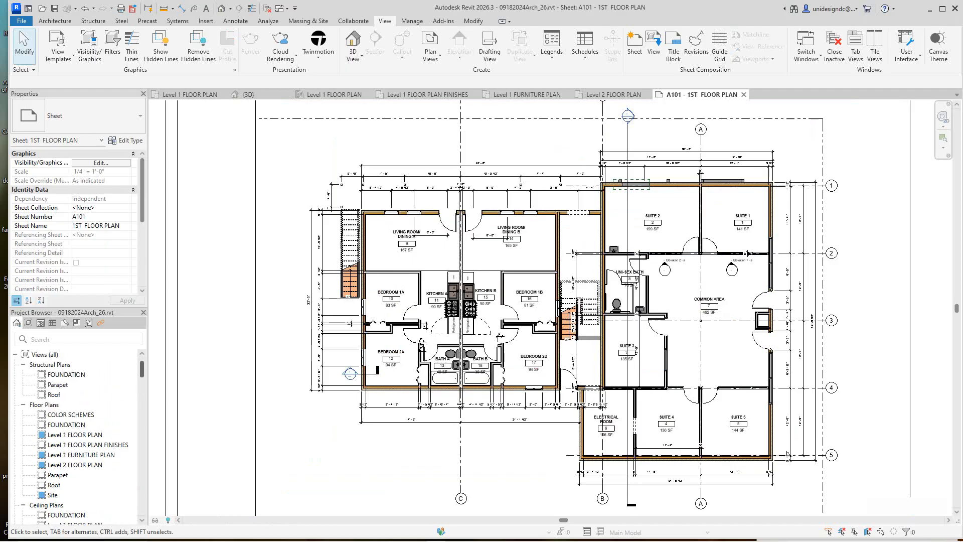
pyautogui.doubleClick(75, 434)
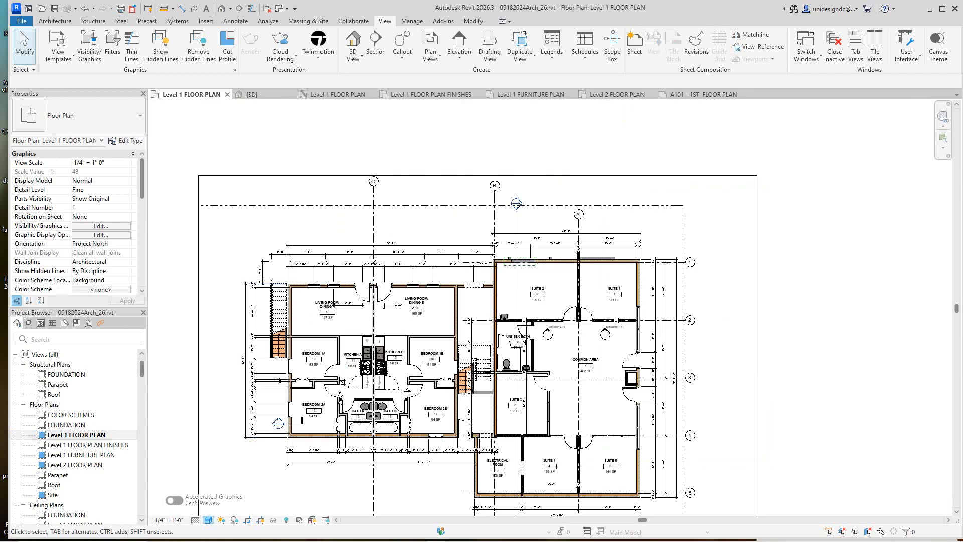
pyautogui.click(207, 519)
pyautogui.click(241, 469)
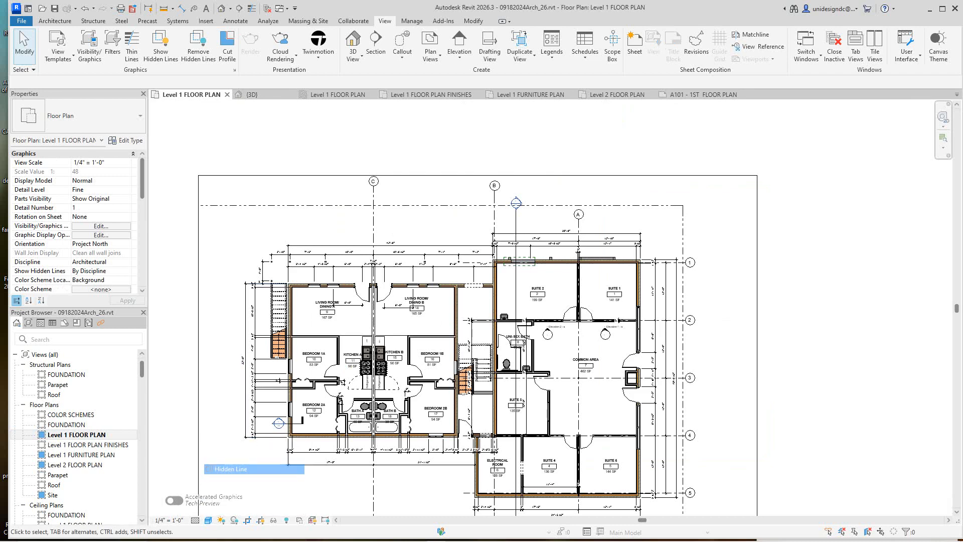
pyautogui.scroll(3, 372, 317)
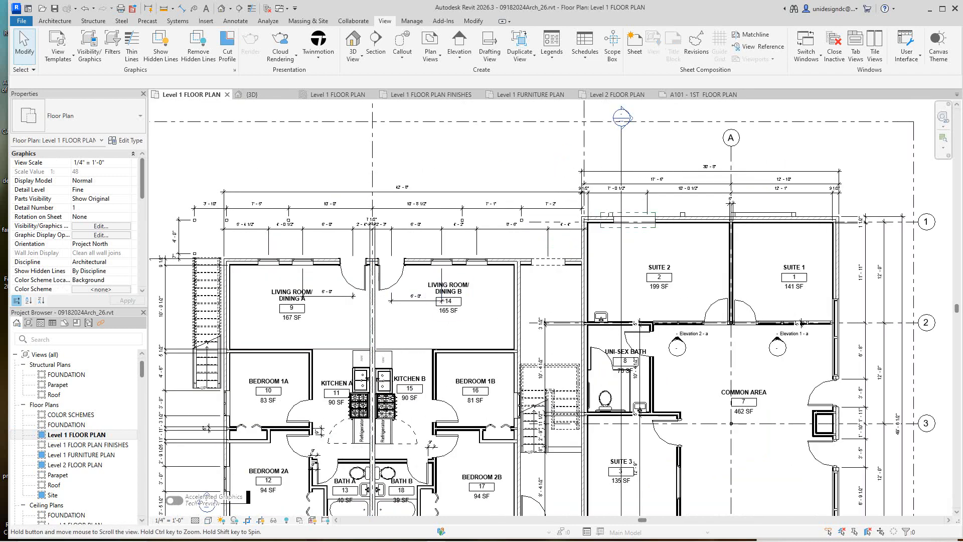
pyautogui.moveTo(372, 318); pyautogui.dragTo(377, 336, button='middle')
# Look at the Level 1 FLOOR PLAN ceiling plan and reopen sheet A101 - 1ST FLOOR PLAN to check the placed plan
pyautogui.scroll(-3, 75, 431)
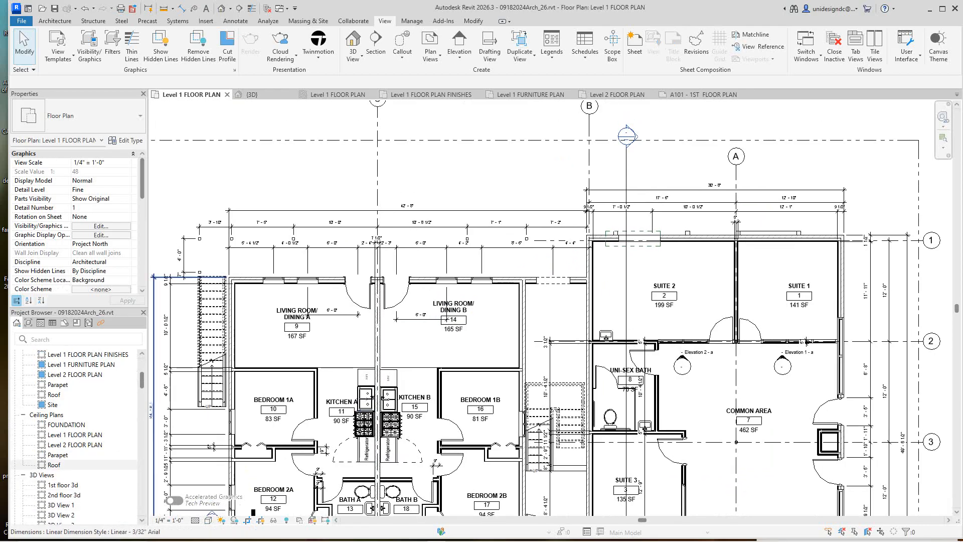
pyautogui.doubleClick(75, 434)
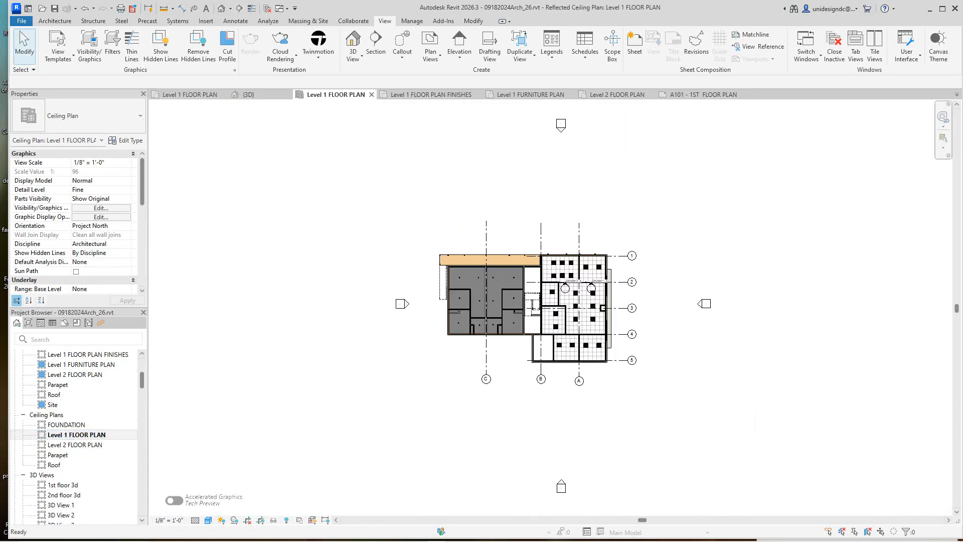
pyautogui.scroll(-6, 75, 431)
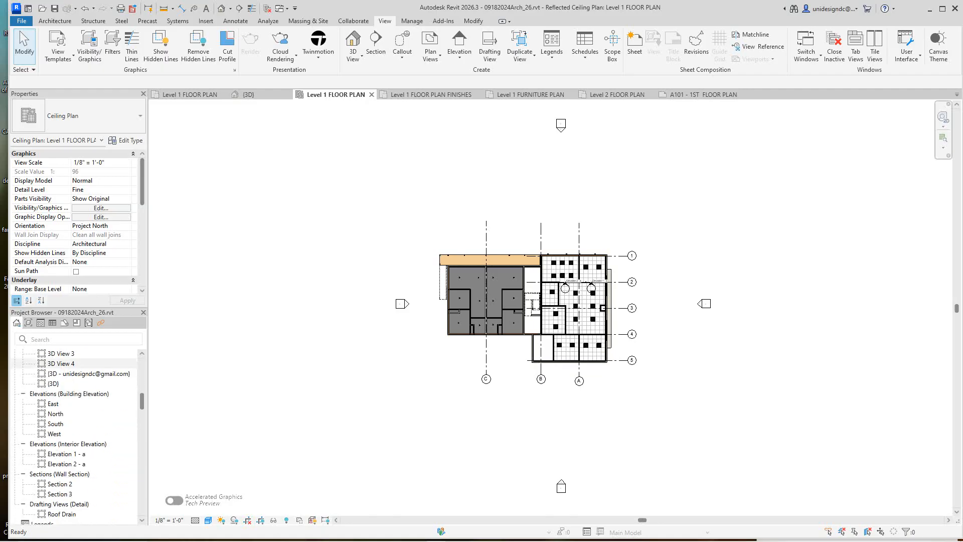
pyautogui.doubleClick(62, 495)
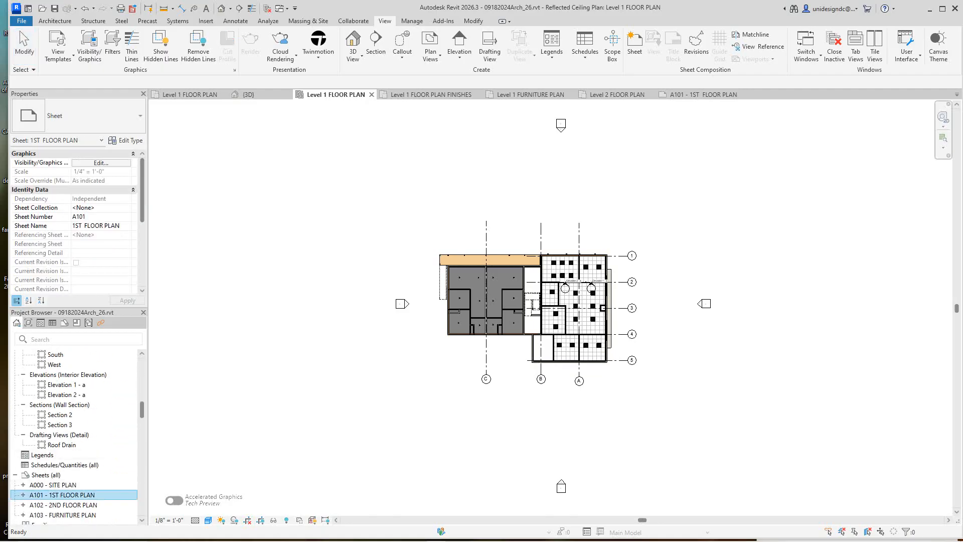
pyautogui.scroll(-3, 276, 230)
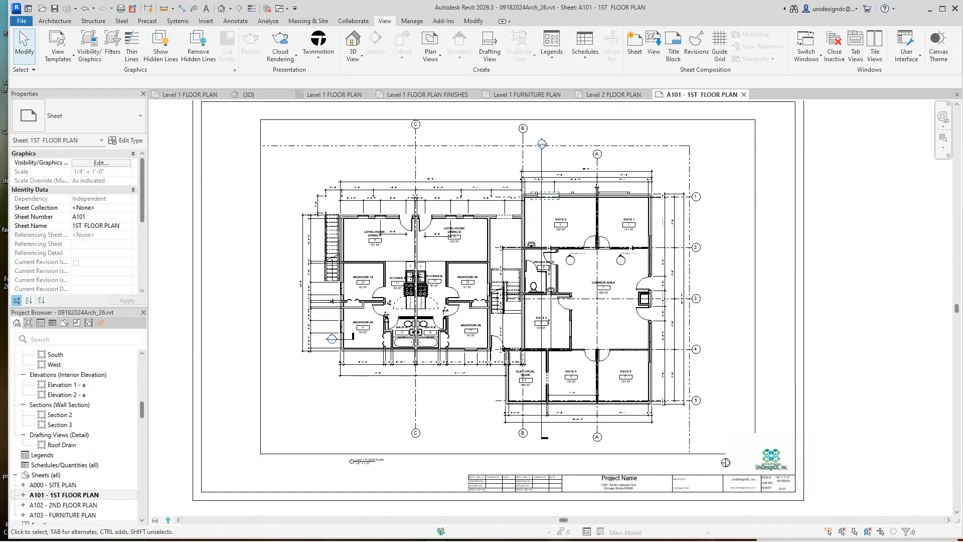
pyautogui.scroll(-2, 75, 439)
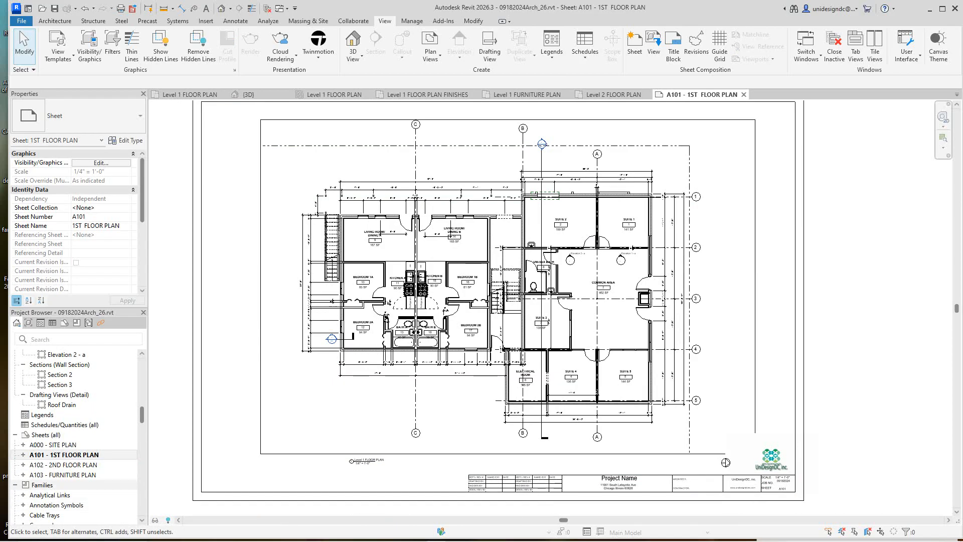
pyautogui.scroll(6, 74, 436)
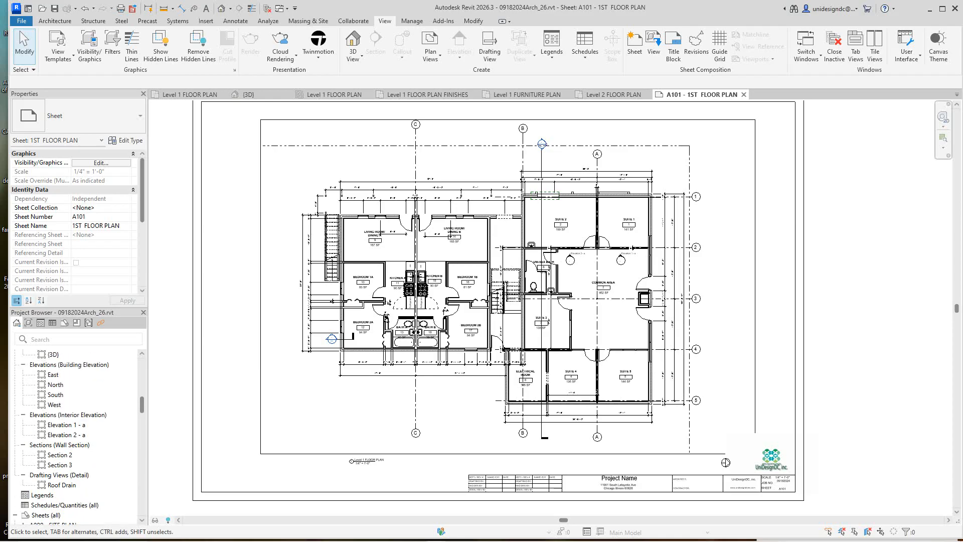
pyautogui.scroll(-2, 566, 393)
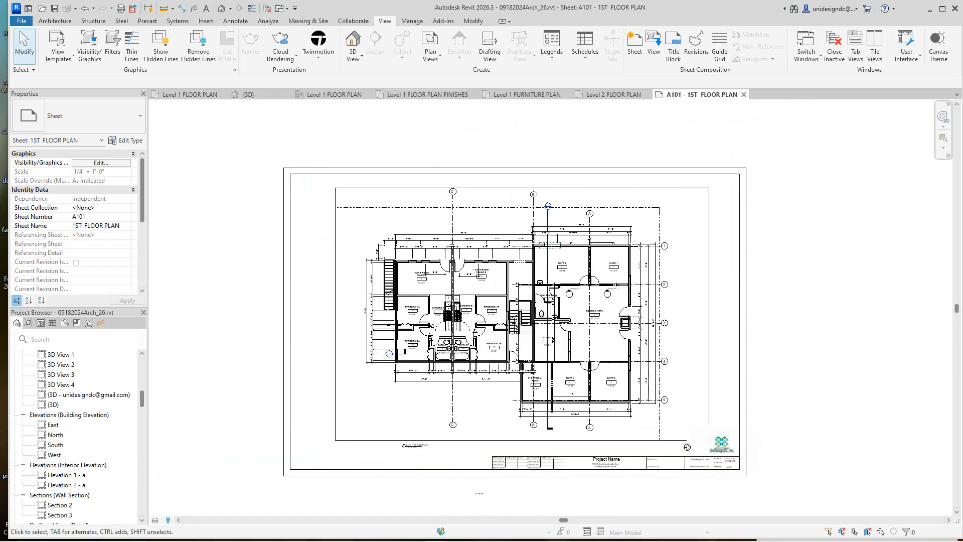
pyautogui.moveTo(687, 446); pyautogui.dragTo(689, 470, button='middle')
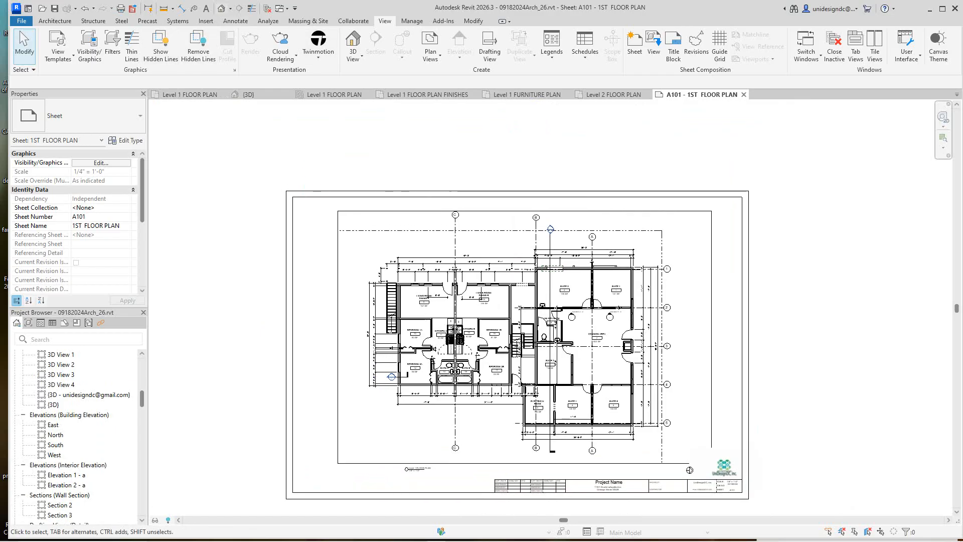
# Open the default 3D view and inspect the building's exterior from a lower corner angle
pyautogui.click(221, 8)
pyautogui.scroll(2, 463, 233)
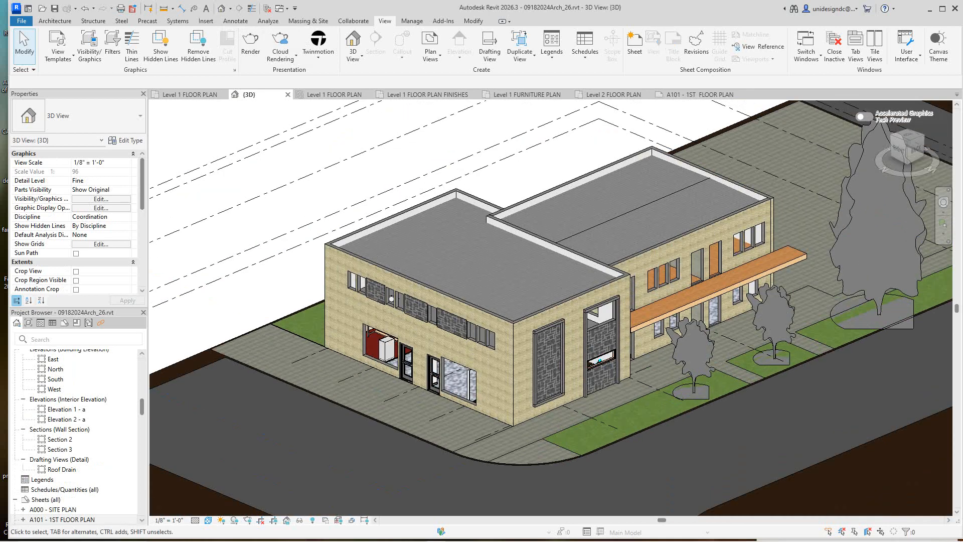
pyautogui.scroll(-1, 463, 233)
pyautogui.moveTo(462, 234); pyautogui.dragTo(404, 244, button='middle')
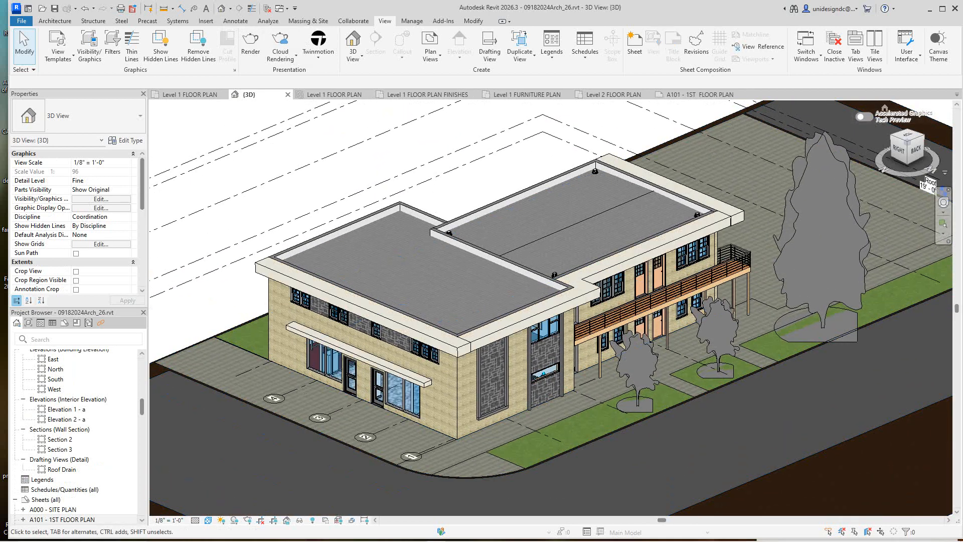
pyautogui.moveTo(903, 151); pyautogui.dragTo(906, 180)
pyautogui.scroll(3, 510, 333)
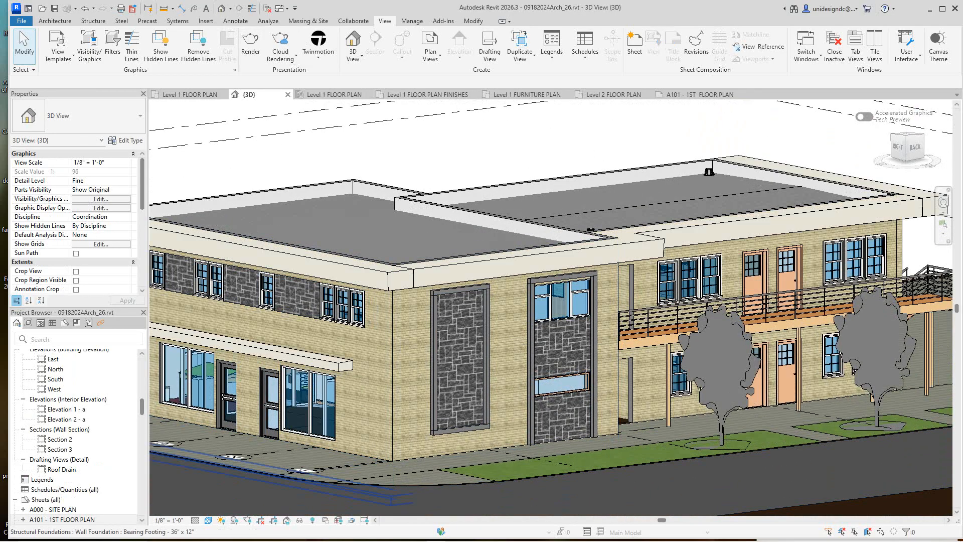
pyautogui.scroll(-2, 361, 398)
pyautogui.moveTo(361, 399); pyautogui.dragTo(393, 385, button='middle')
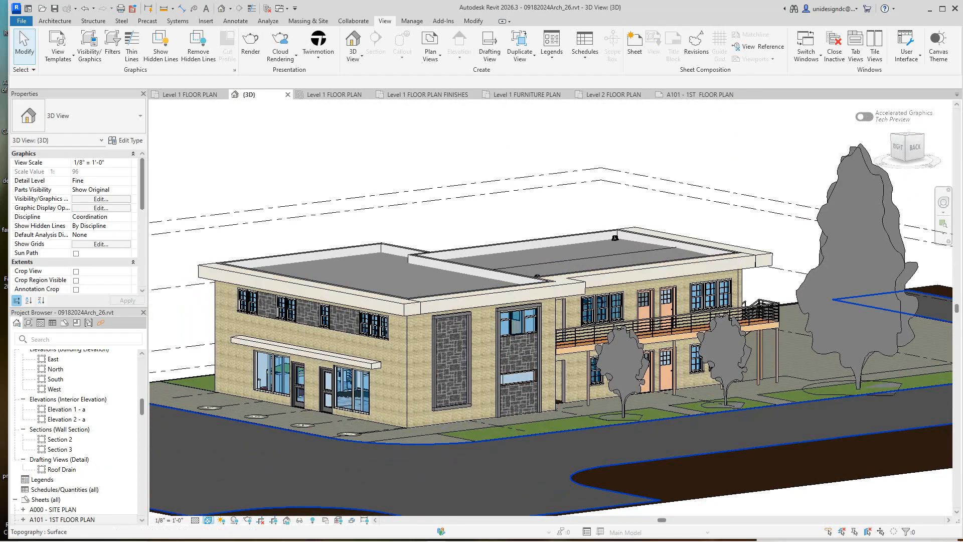
# Set the visual style of the 3D view to Realistic and check the building's facades and trees
pyautogui.click(208, 520)
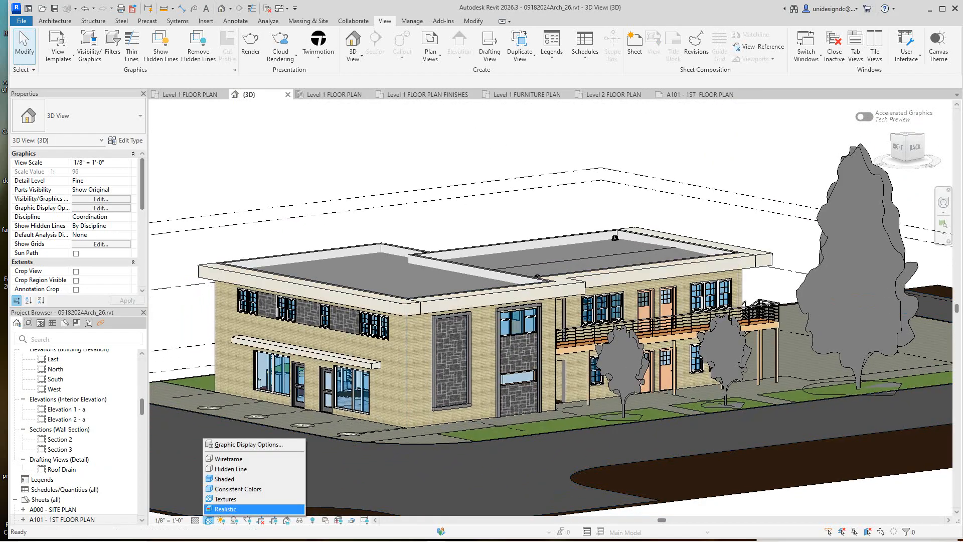
pyautogui.click(225, 509)
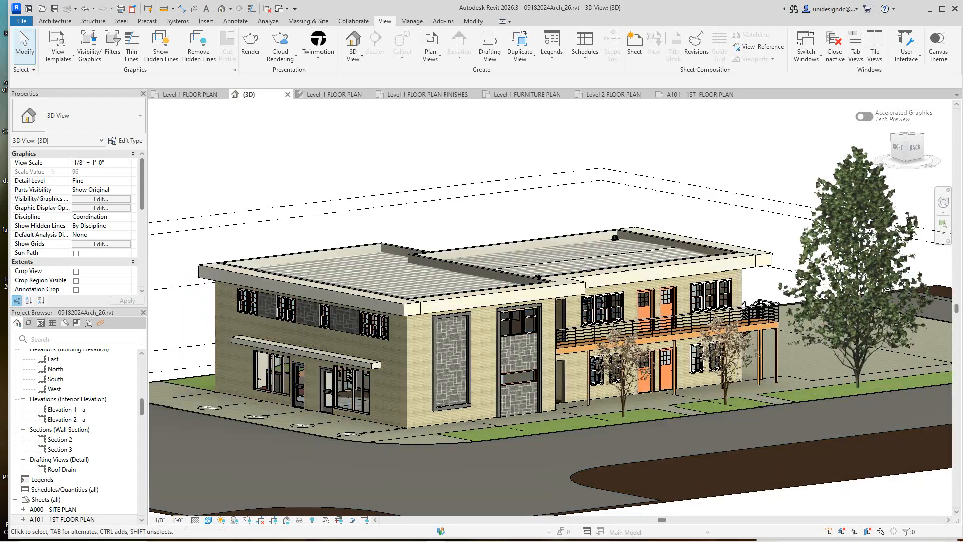
pyautogui.scroll(3, 795, 366)
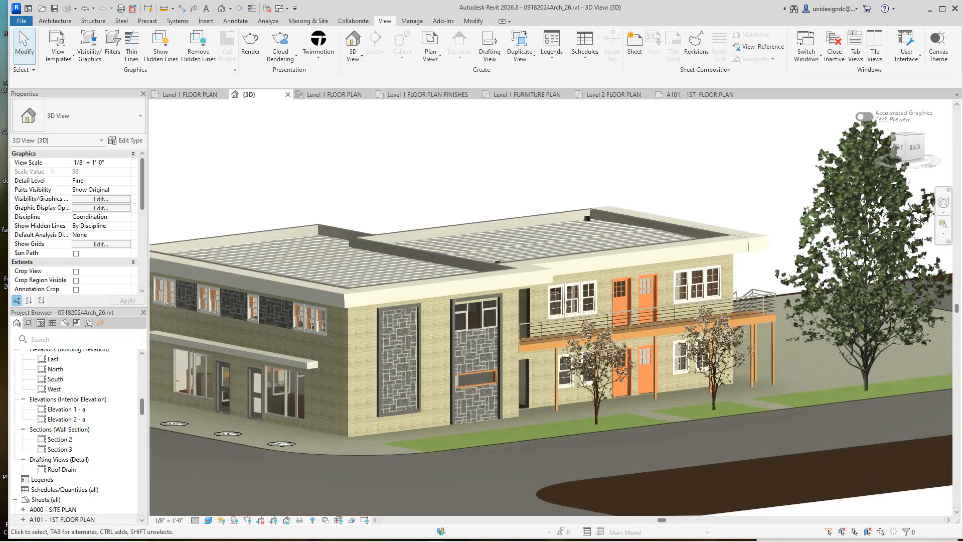
pyautogui.scroll(-1, 711, 416)
pyautogui.scroll(-5, 825, 289)
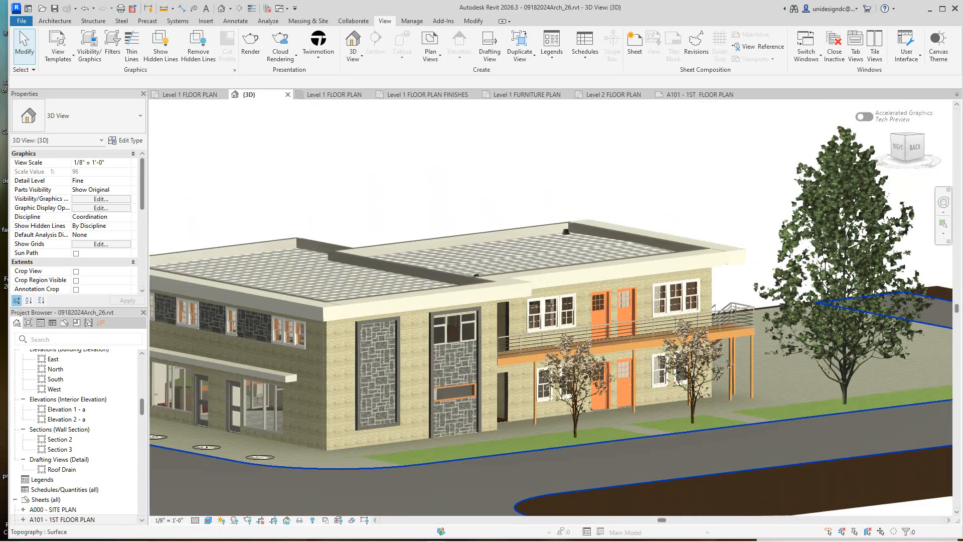
pyautogui.moveTo(825, 290); pyautogui.dragTo(888, 247, button='middle')
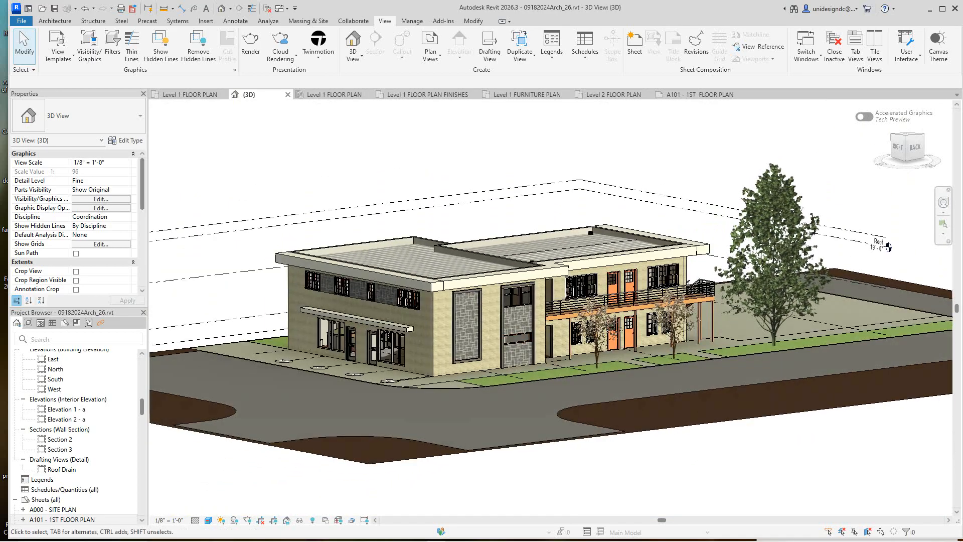
pyautogui.scroll(-1, 489, 444)
pyautogui.moveTo(489, 444); pyautogui.dragTo(480, 481, button='middle')
pyautogui.scroll(2, 480, 481)
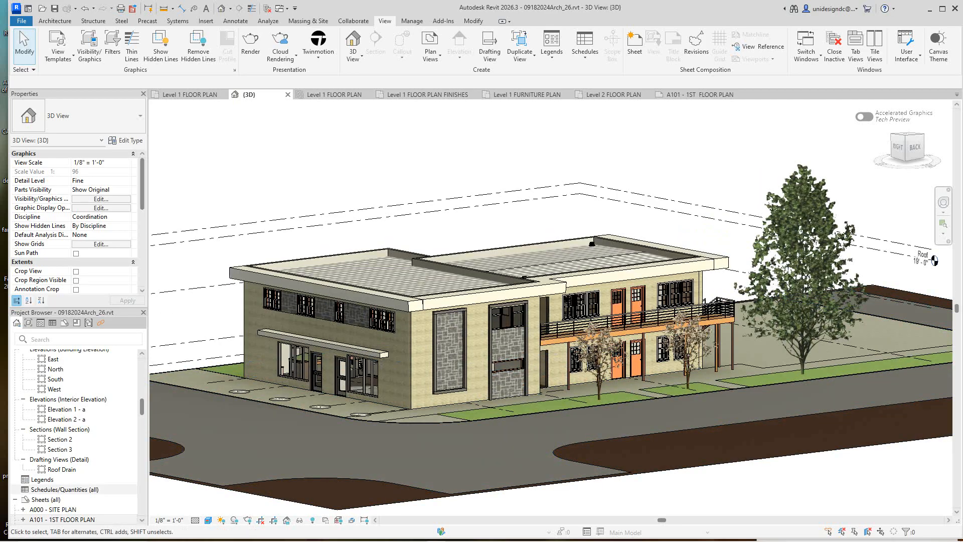
# Review the Level 1 FLOOR PLAN FINISHES view and open the Level 1 FURNITURE PLAN view
pyautogui.scroll(-1, 75, 436)
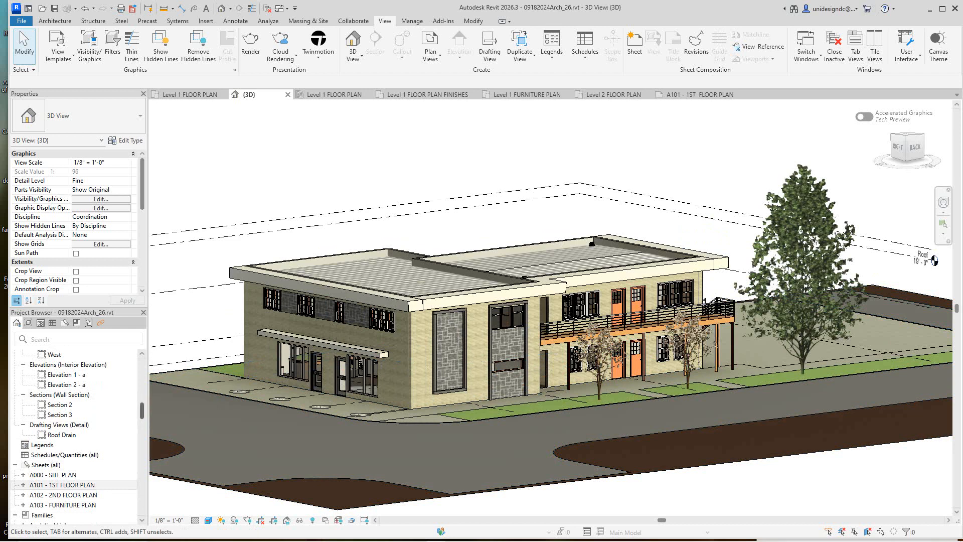
pyautogui.scroll(7, 75, 482)
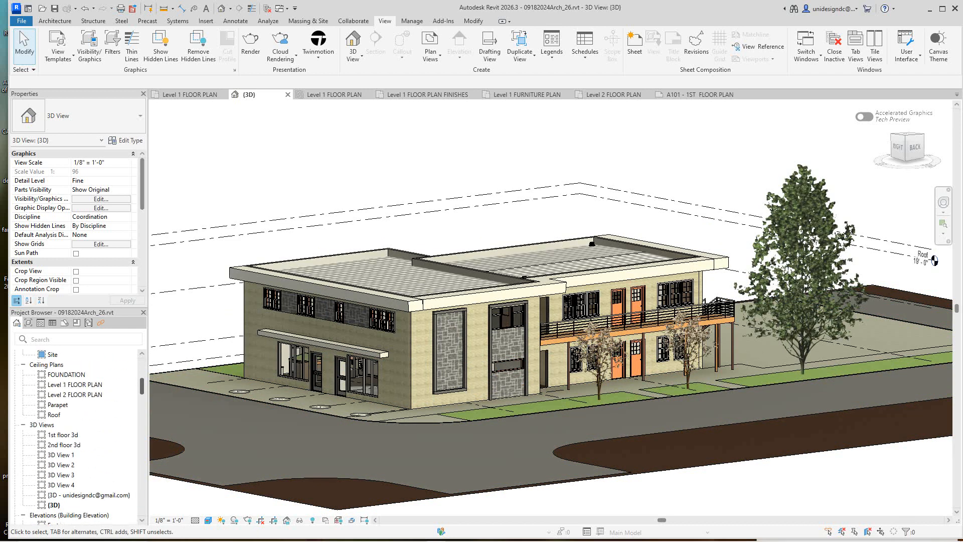
pyautogui.scroll(4, 75, 414)
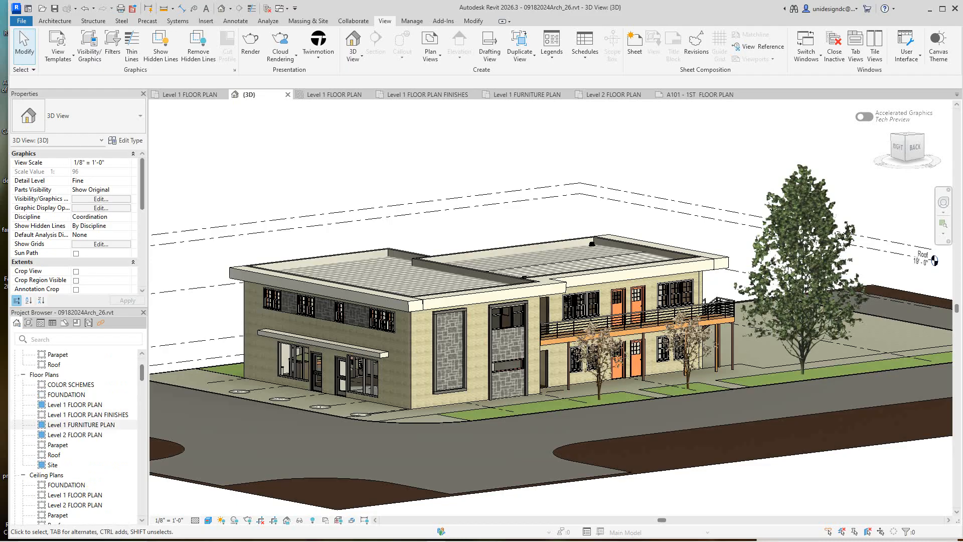
pyautogui.doubleClick(87, 415)
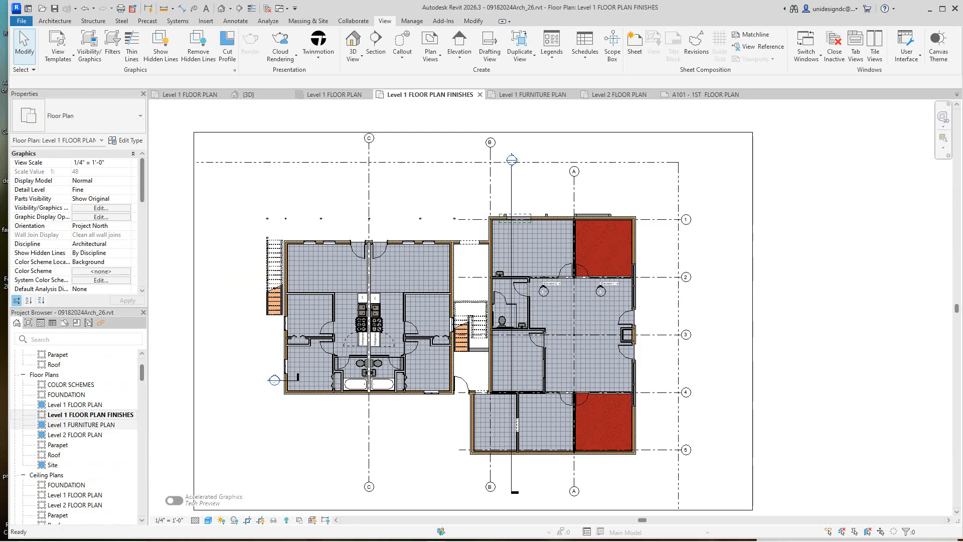
pyautogui.doubleClick(80, 425)
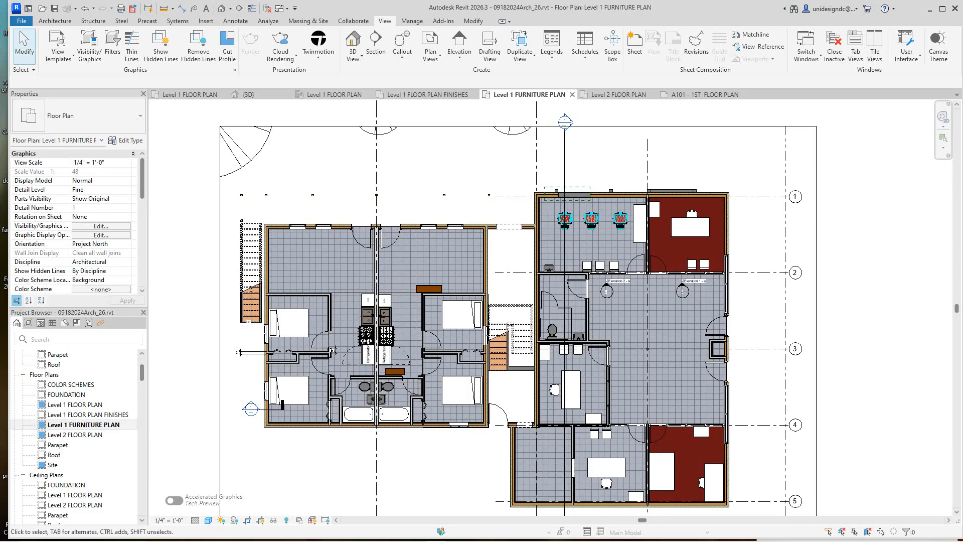
pyautogui.scroll(-2, 80, 431)
pyautogui.scroll(-10, 80, 431)
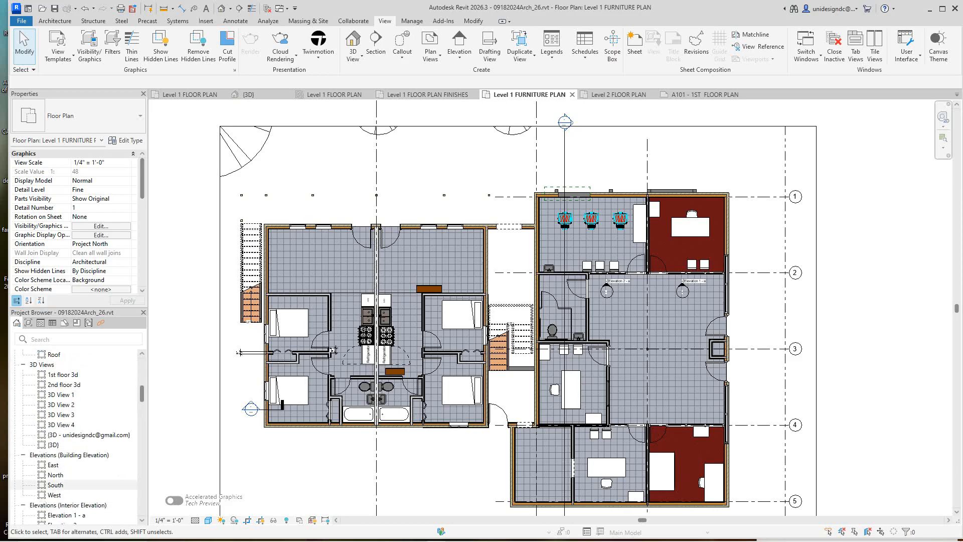
# Reopen sheet A101 - 1ST FLOOR PLAN and examine the dimensioned floor plan placed on it
pyautogui.scroll(-1, 75, 364)
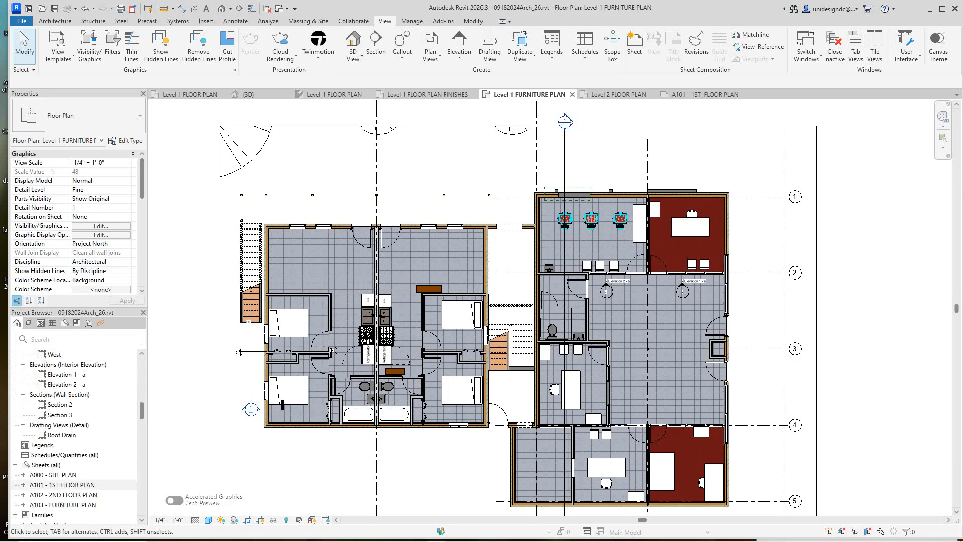
pyautogui.doubleClick(63, 485)
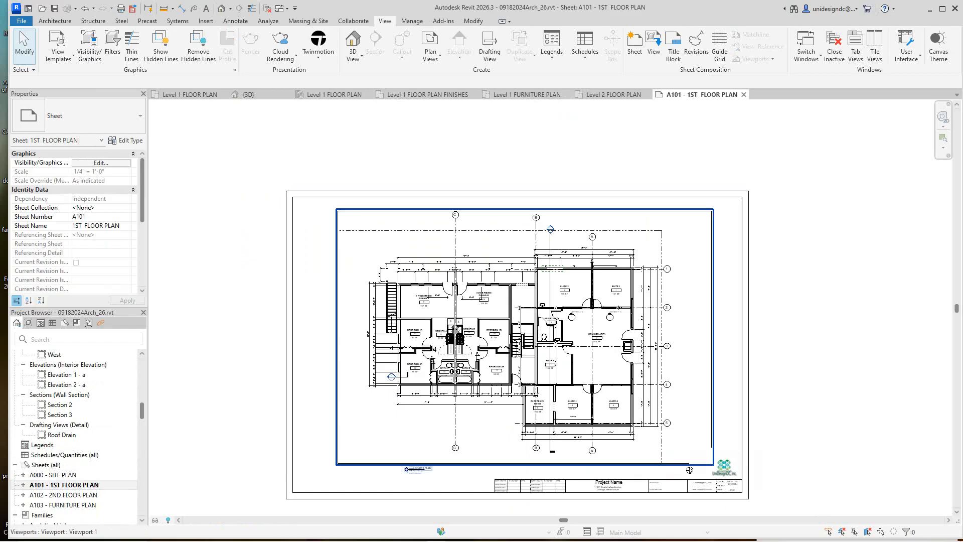
pyautogui.scroll(-2, 516, 346)
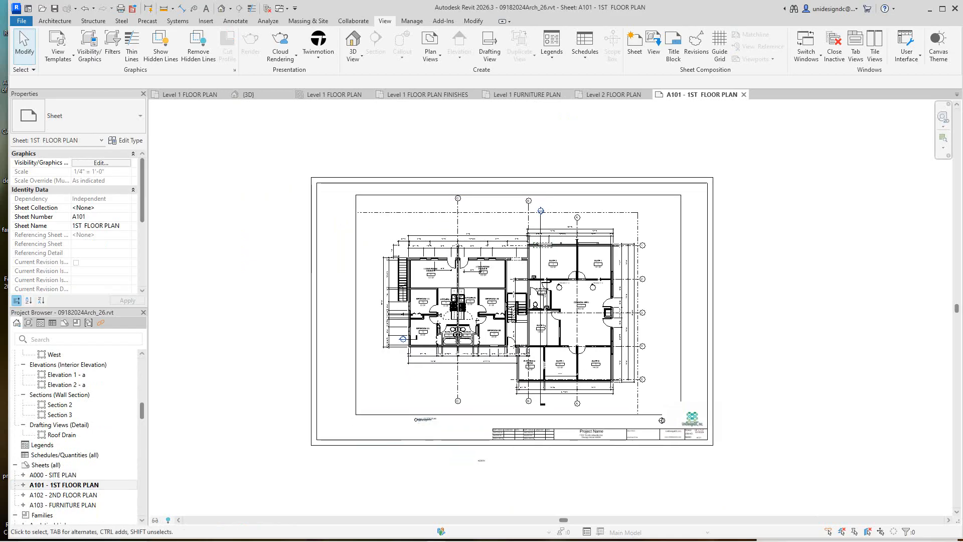
pyautogui.scroll(2, 454, 309)
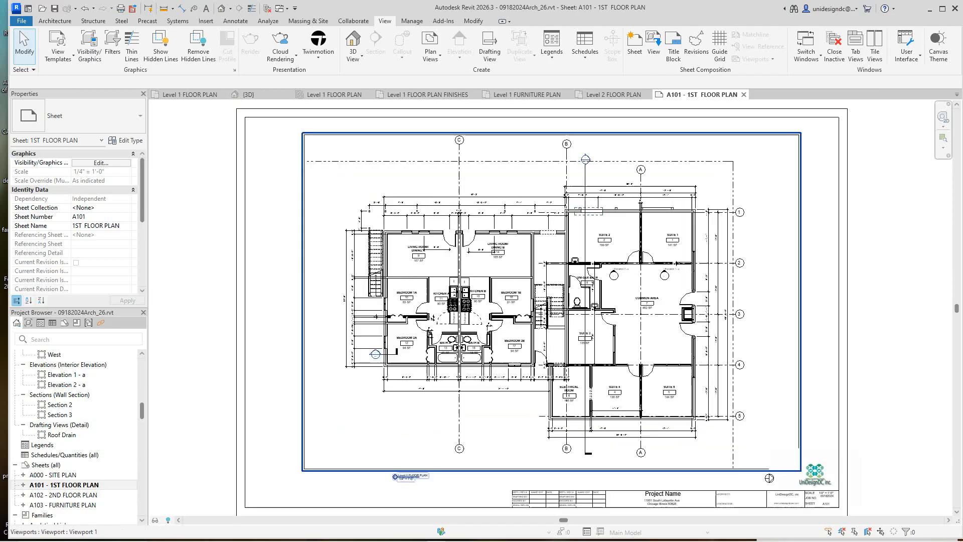
pyautogui.scroll(-1, 454, 309)
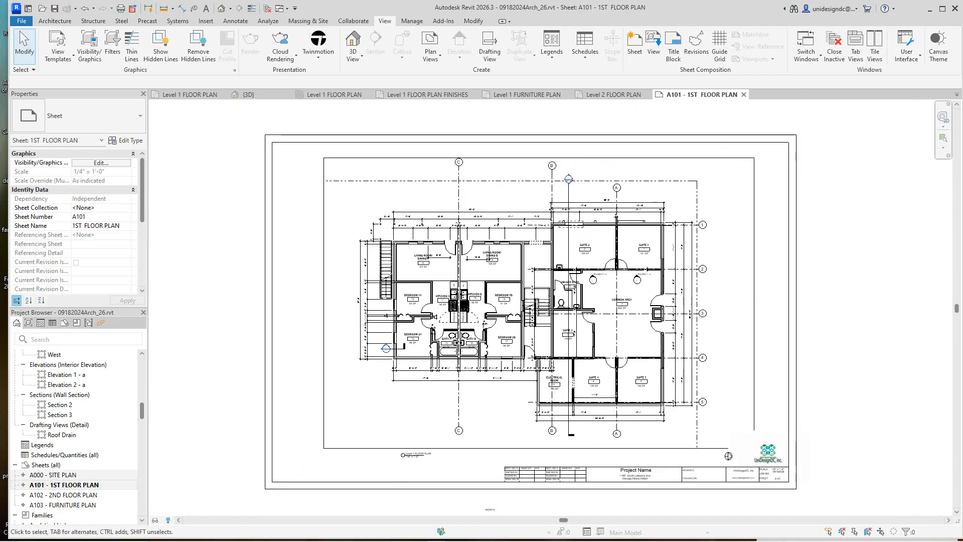
# Create a new sheet in the project using the A1 36 x 24 title block
pyautogui.rightClick(49, 465)
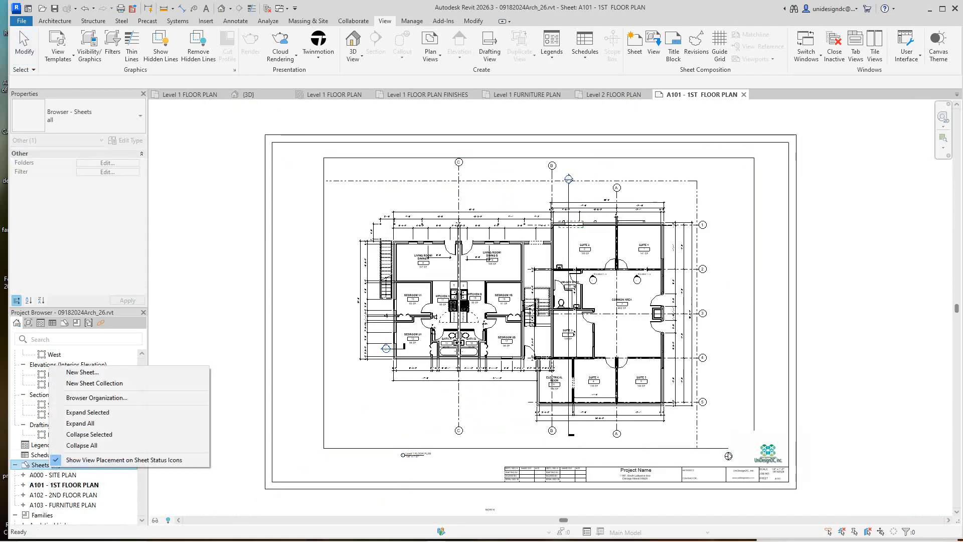
pyautogui.click(82, 372)
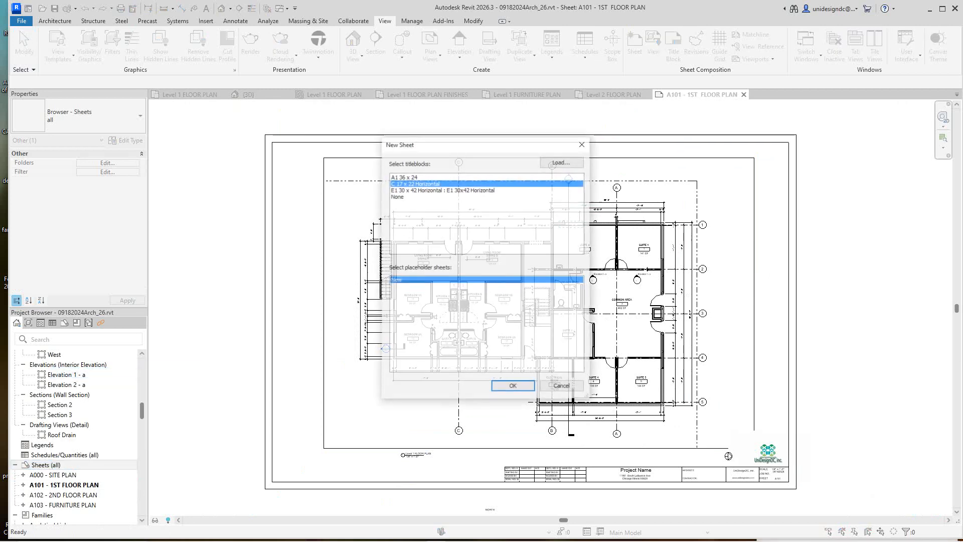
pyautogui.click(404, 176)
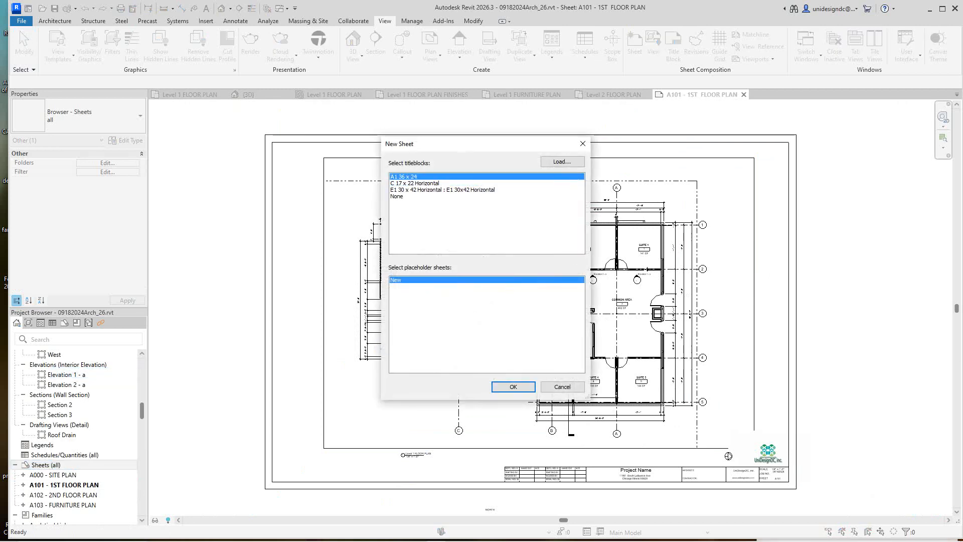
pyautogui.press('Return')
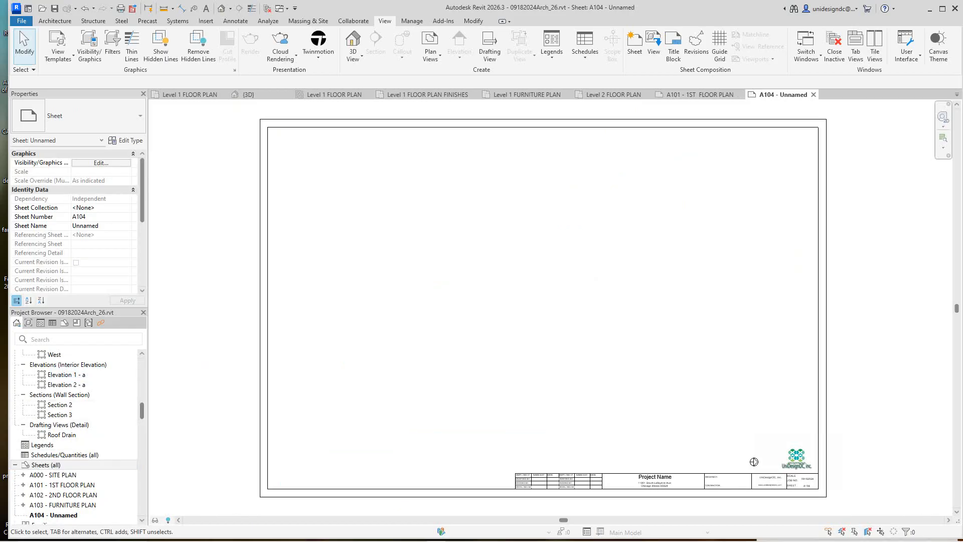
# Place the Level 1 FLOOR PLAN FINISHES view on the new empty sheet, inside the title block's border
pyautogui.scroll(15, 75, 436)
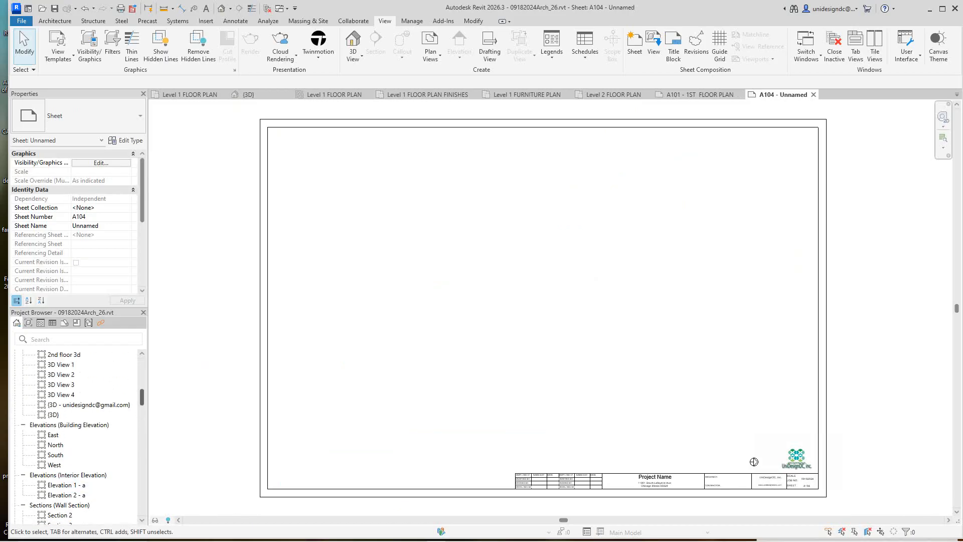
pyautogui.scroll(5, 75, 436)
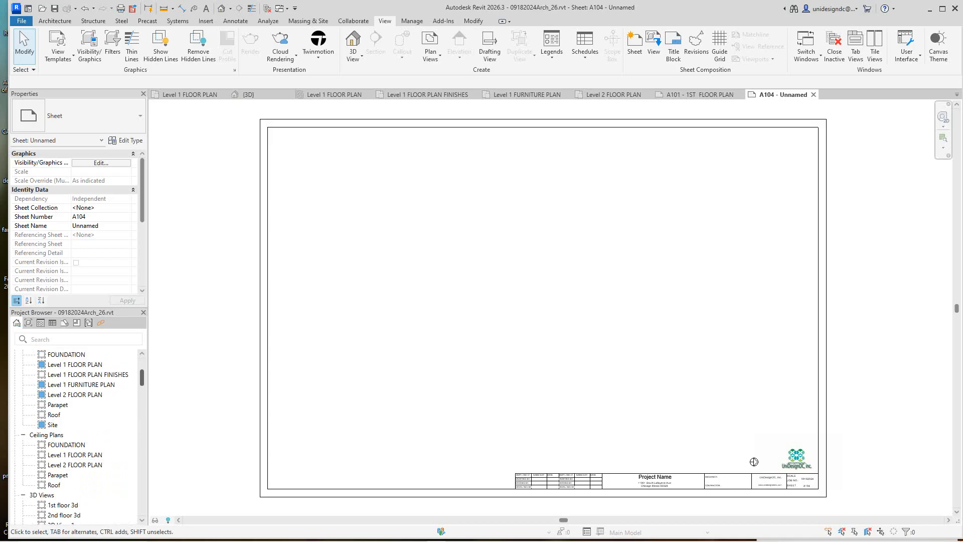
pyautogui.scroll(1, 75, 436)
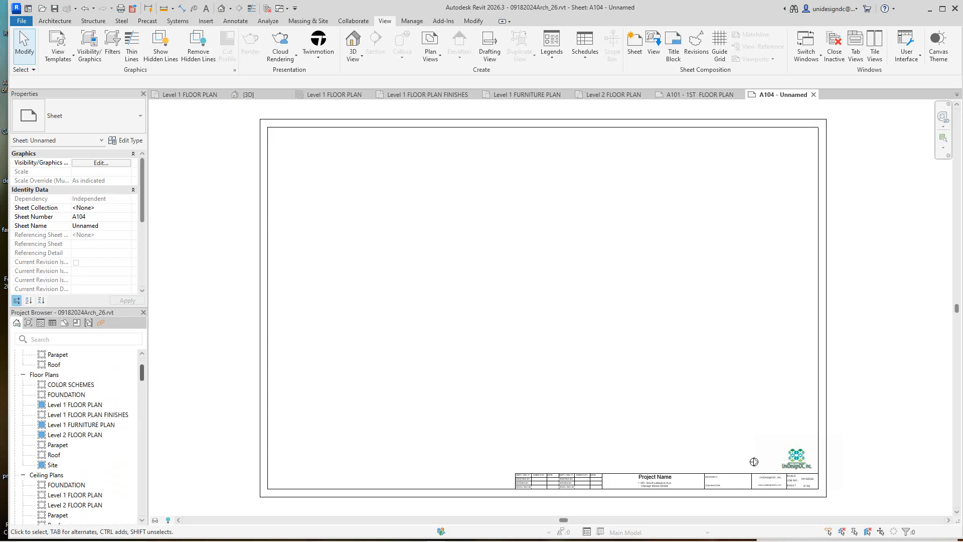
pyautogui.scroll(1, 75, 436)
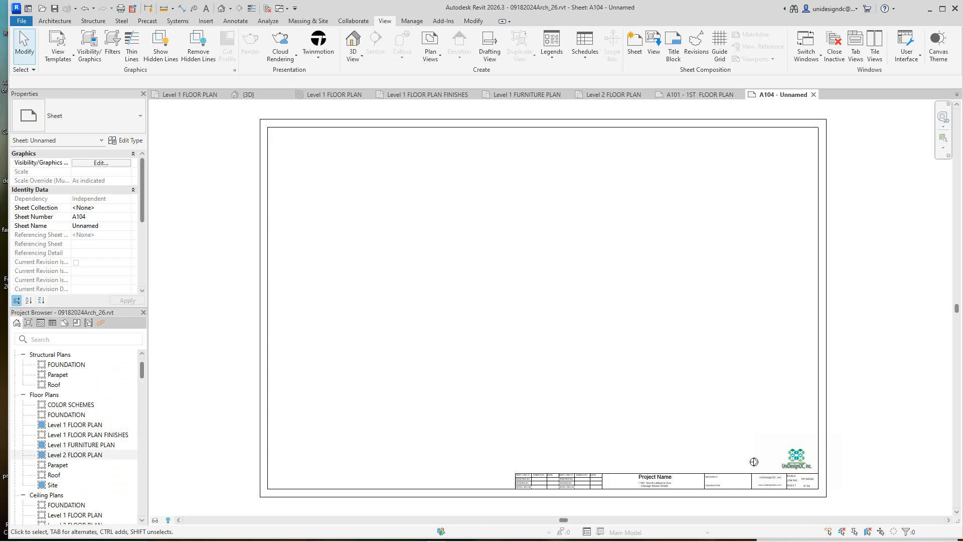
pyautogui.moveTo(88, 434); pyautogui.dragTo(106, 449)
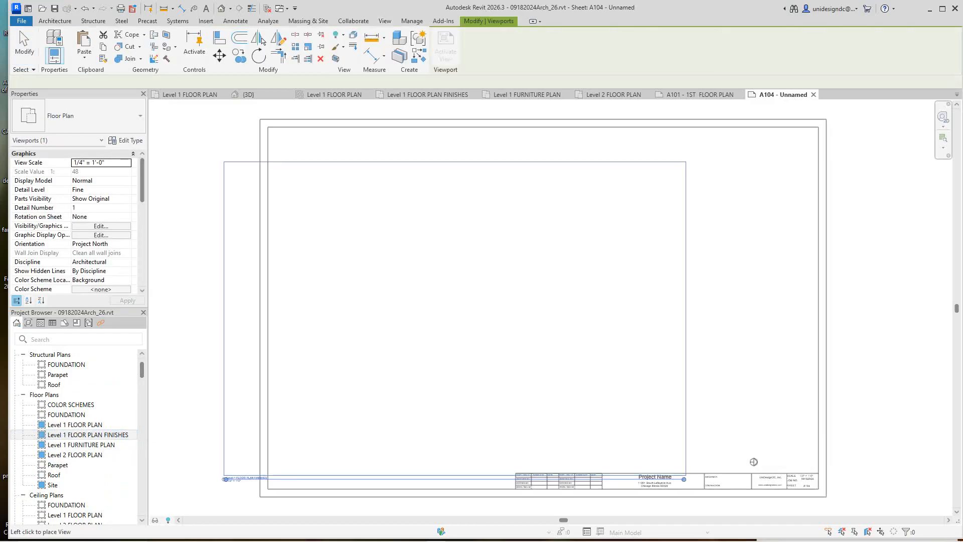
pyautogui.click(753, 462)
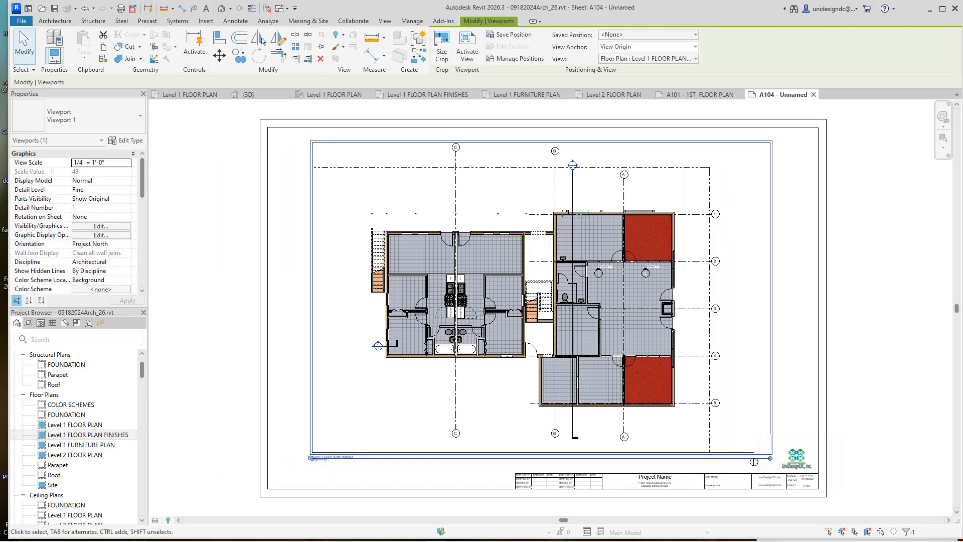
pyautogui.scroll(-1, 767, 288)
pyautogui.moveTo(767, 289); pyautogui.dragTo(649, 297, button='middle')
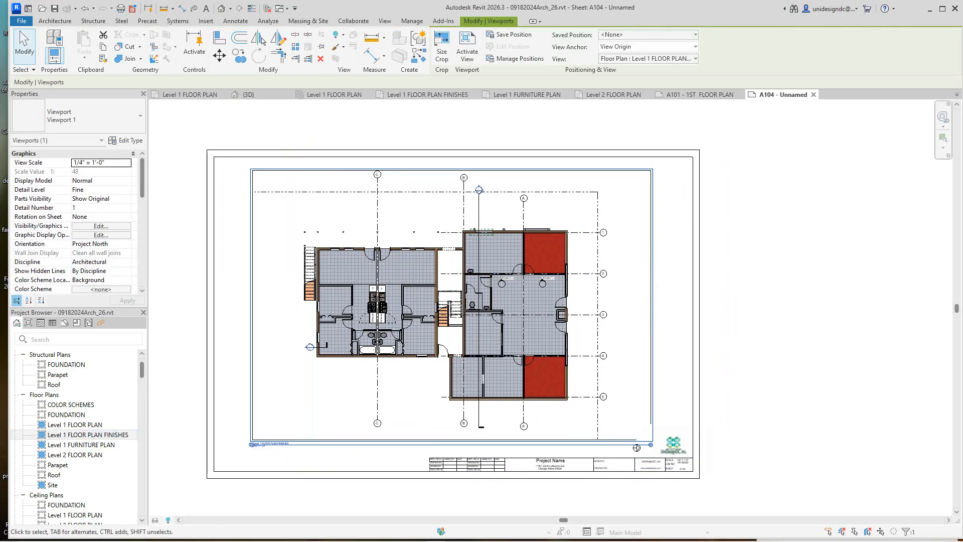
pyautogui.press('Escape')
pyautogui.scroll(-1, 632, 327)
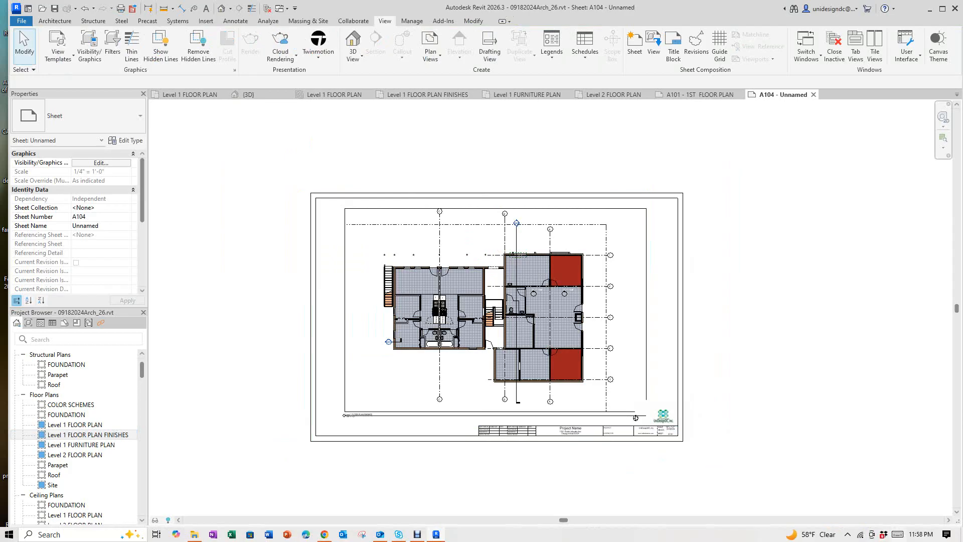
pyautogui.click(636, 417)
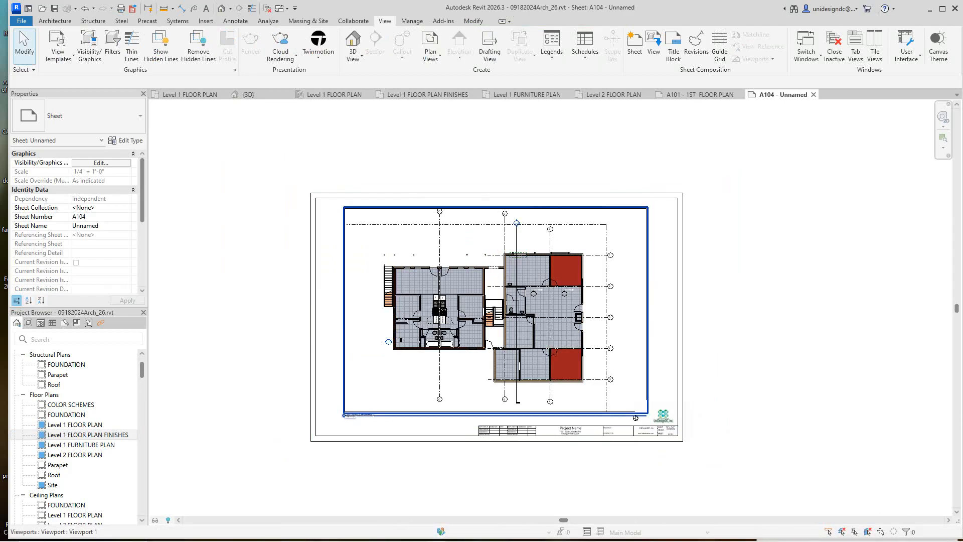
pyautogui.press('Escape')
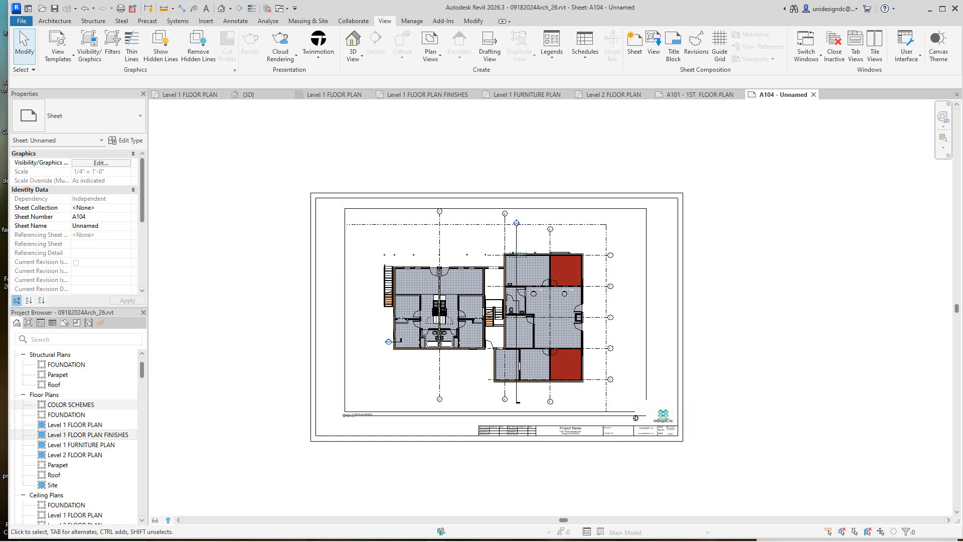
# Add another blank sheet after A104, again with the A1 36 x 24 title block
pyautogui.scroll(1, 75, 394)
pyautogui.scroll(-4, 75, 402)
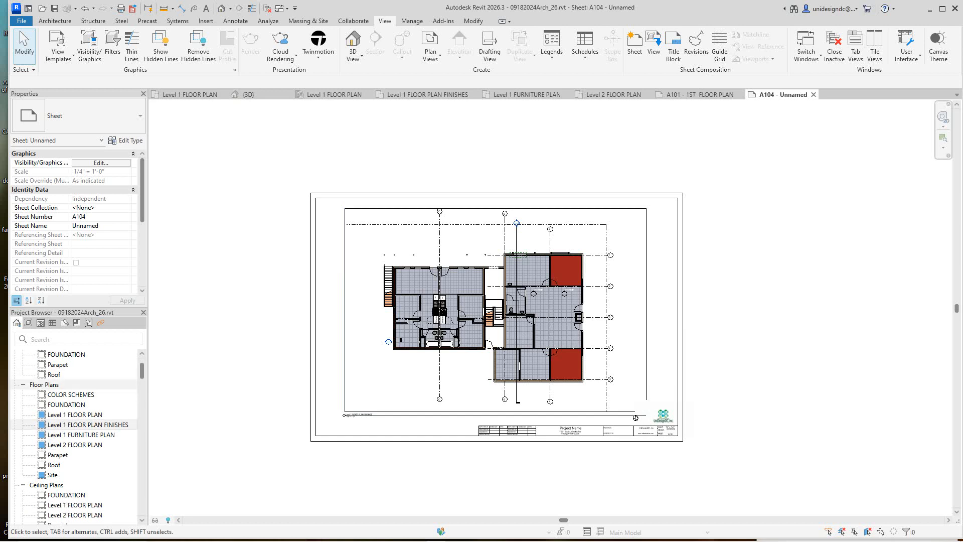
pyautogui.scroll(4, 75, 422)
pyautogui.scroll(-4, 75, 401)
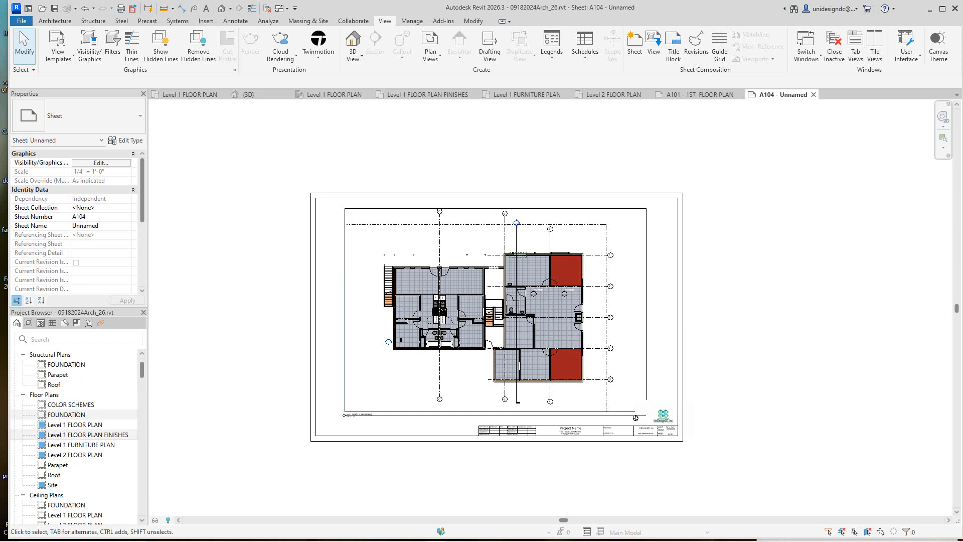
pyautogui.scroll(-5, 75, 384)
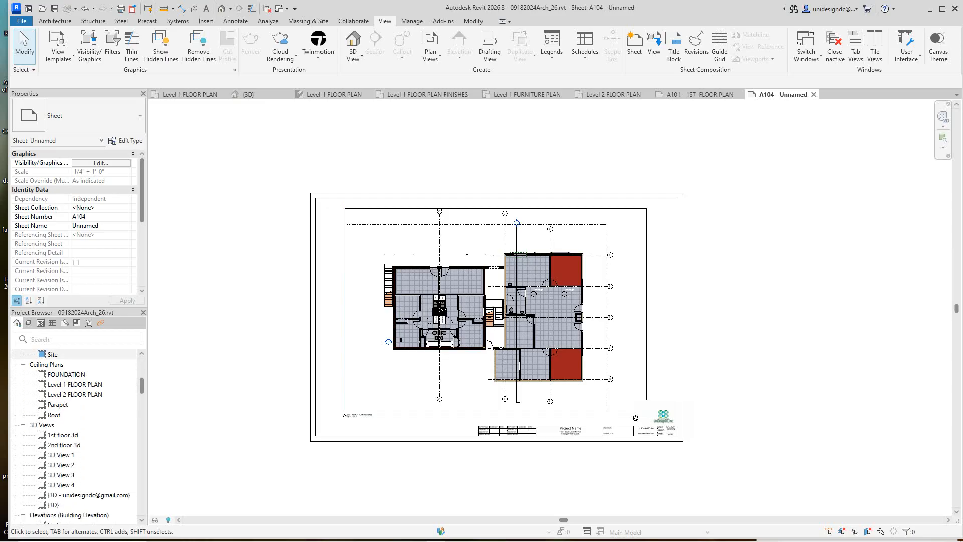
pyautogui.scroll(-2, 75, 364)
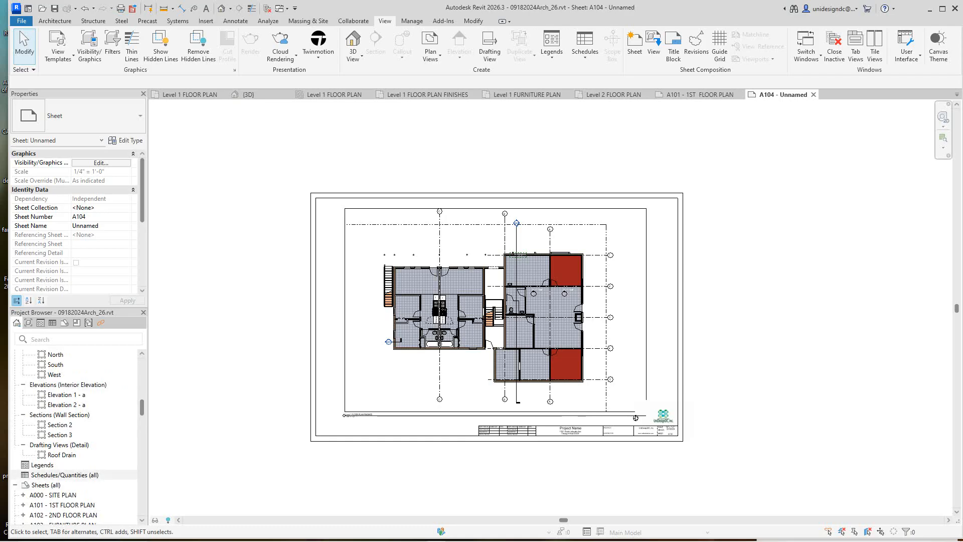
pyautogui.scroll(-1, 75, 474)
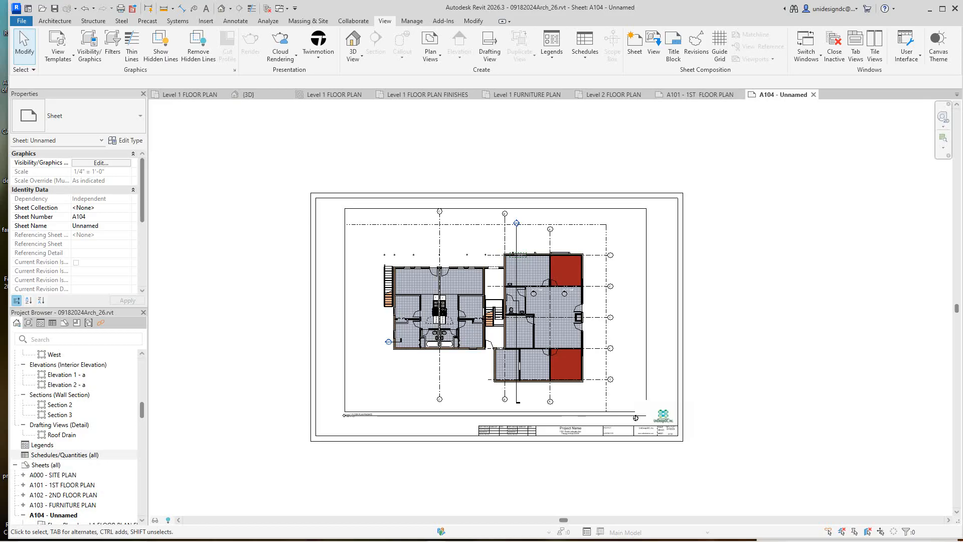
pyautogui.rightClick(46, 464)
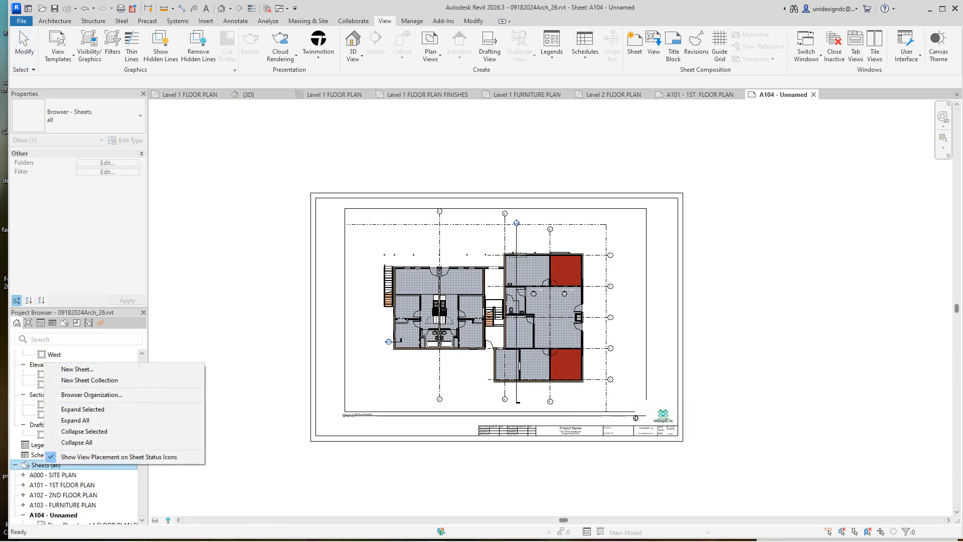
pyautogui.click(77, 368)
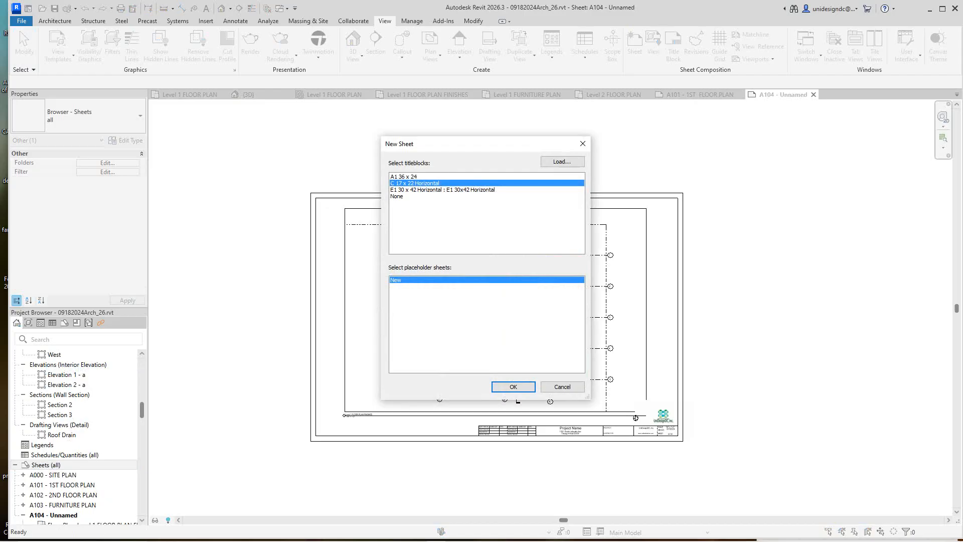
pyautogui.click(404, 176)
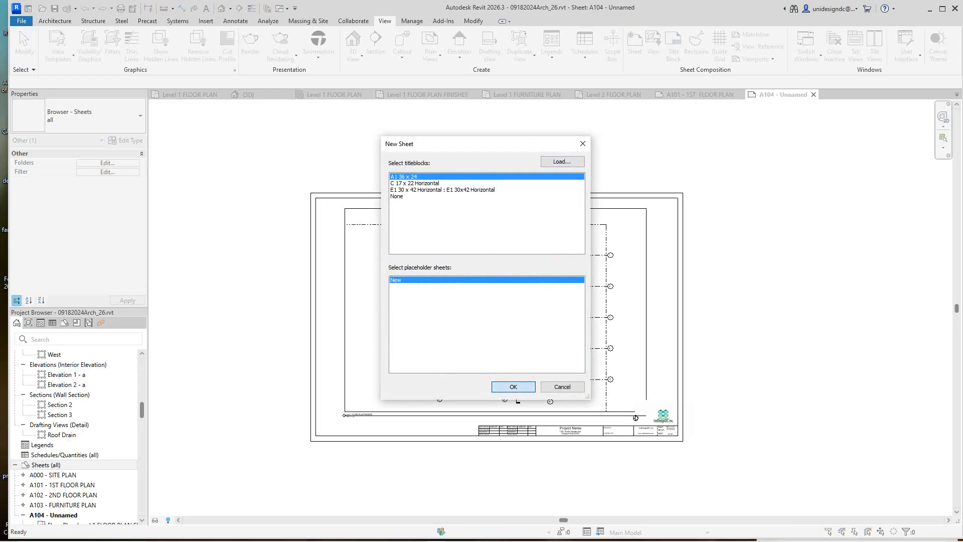
pyautogui.click(513, 387)
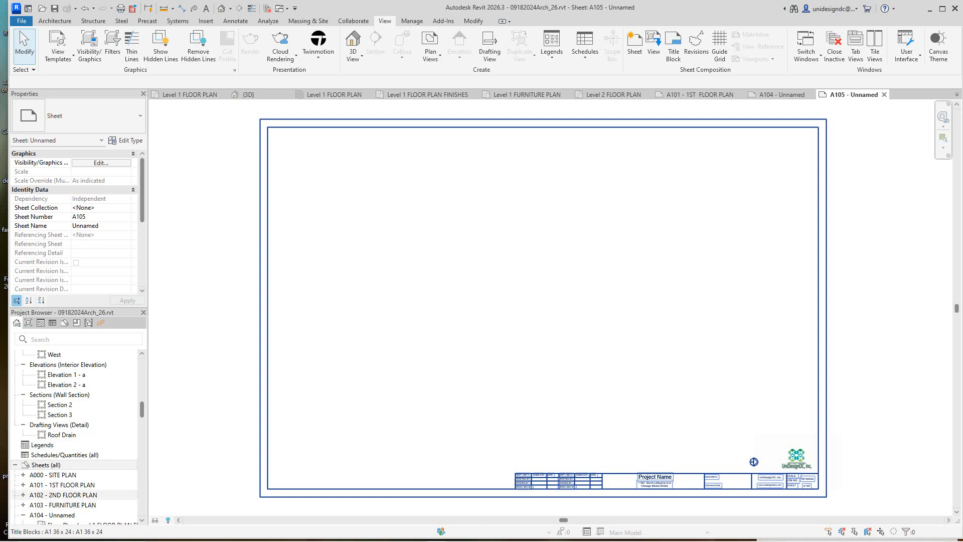
# Look through the project's plans, 3D views and elevations, and reopen sheet A104 to check the placed finishes plan
pyautogui.scroll(3, 75, 465)
pyautogui.scroll(4, 75, 465)
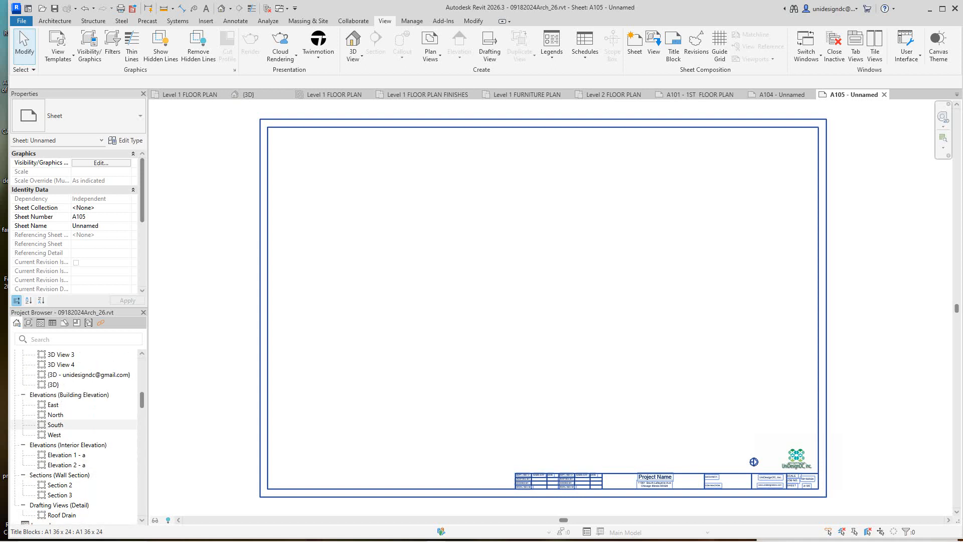
pyautogui.scroll(3, 76, 424)
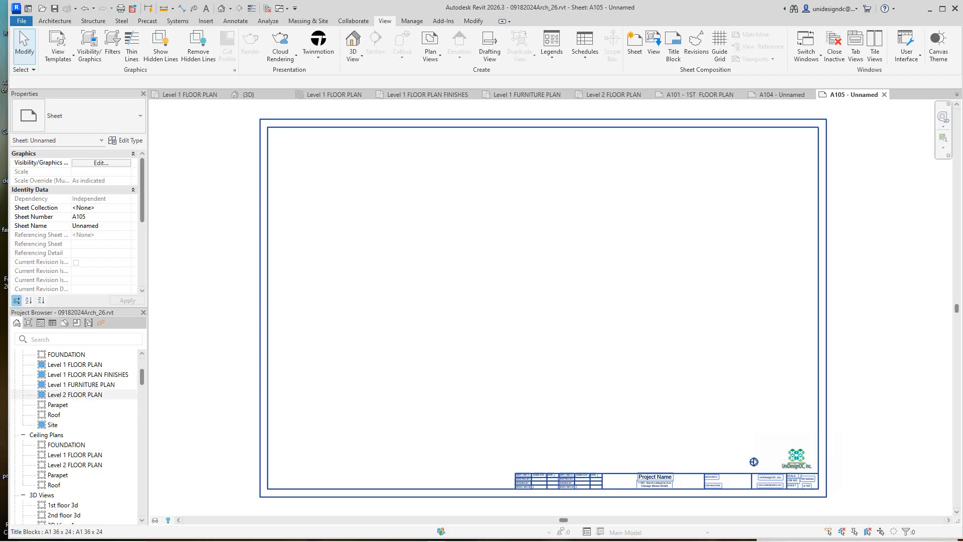
pyautogui.scroll(-4, 75, 445)
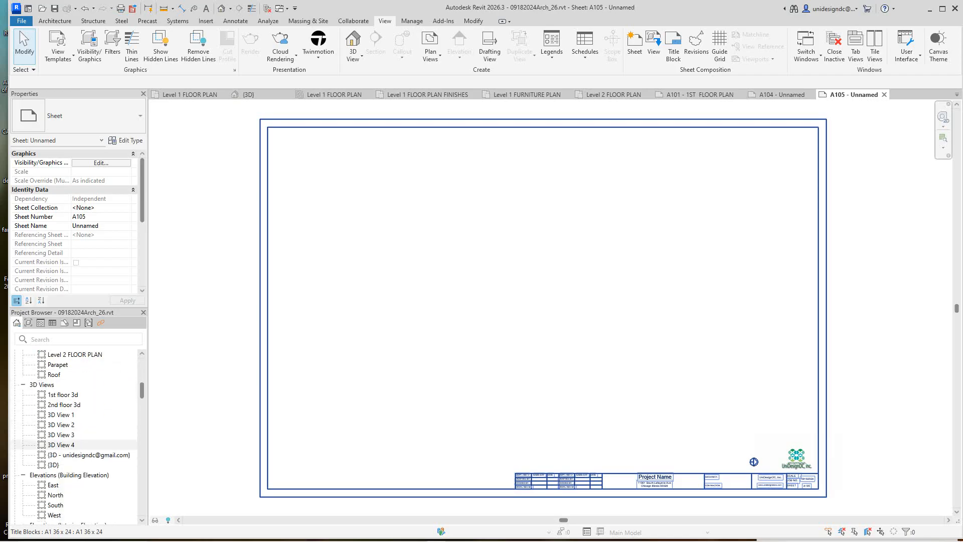
pyautogui.scroll(-5, 75, 444)
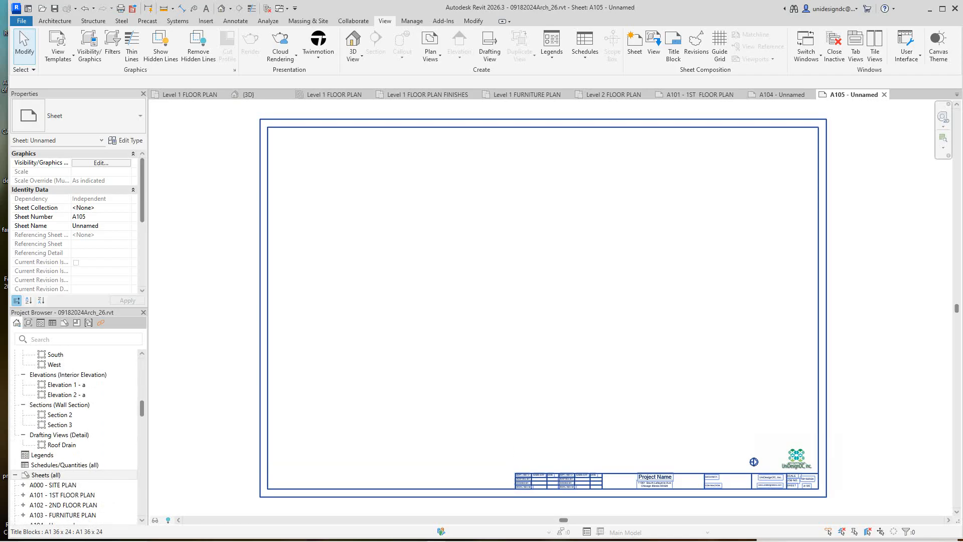
pyautogui.scroll(-1, 75, 445)
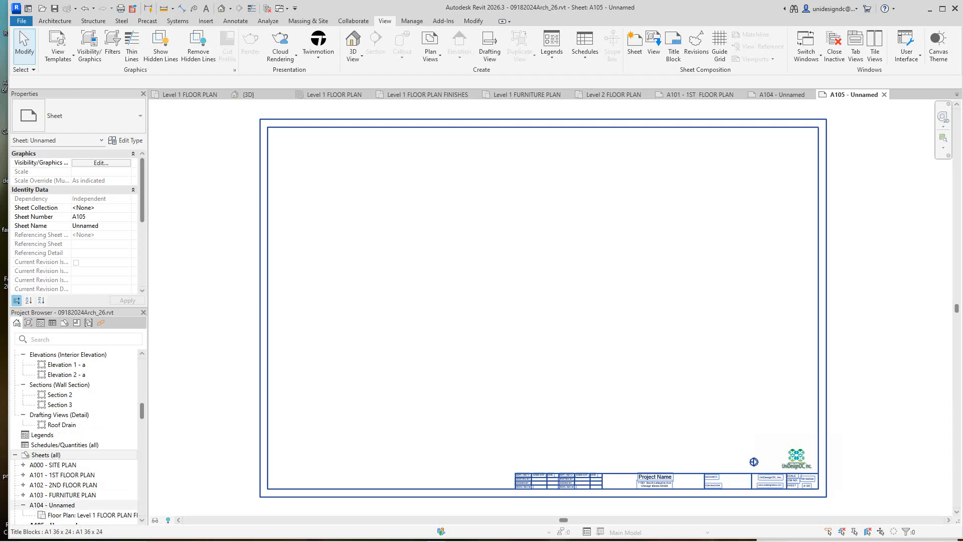
pyautogui.doubleClick(53, 504)
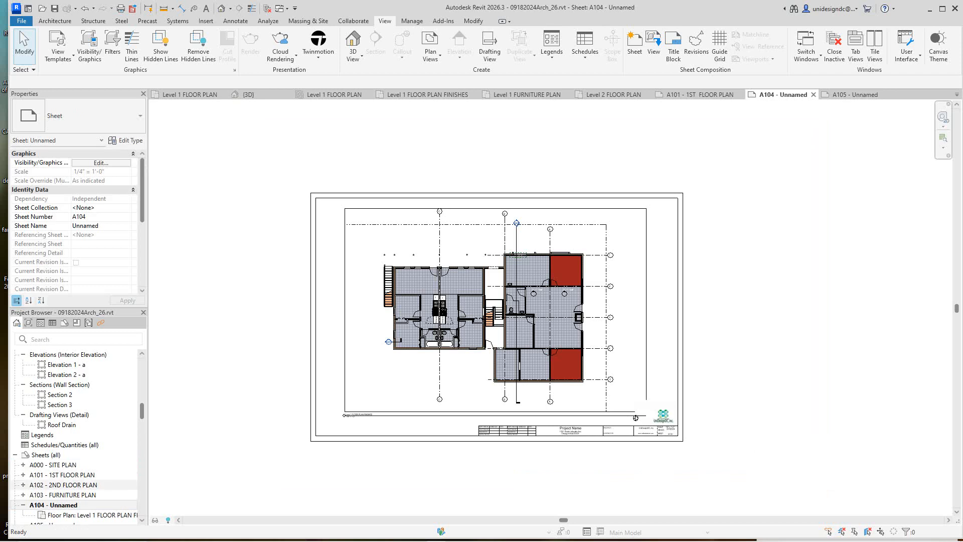
pyautogui.scroll(-1, 306, 464)
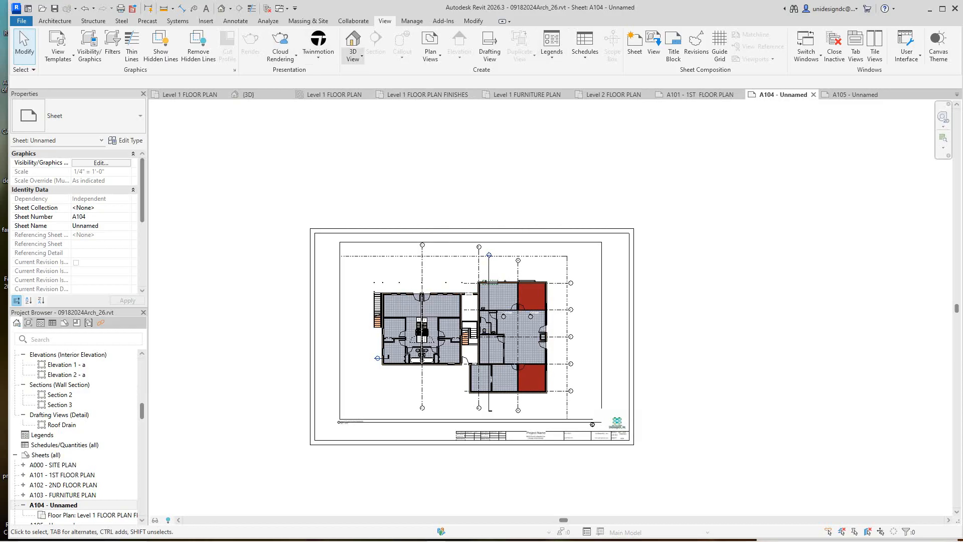
# Open the default 3D view and examine the building's exterior up close
pyautogui.click(353, 40)
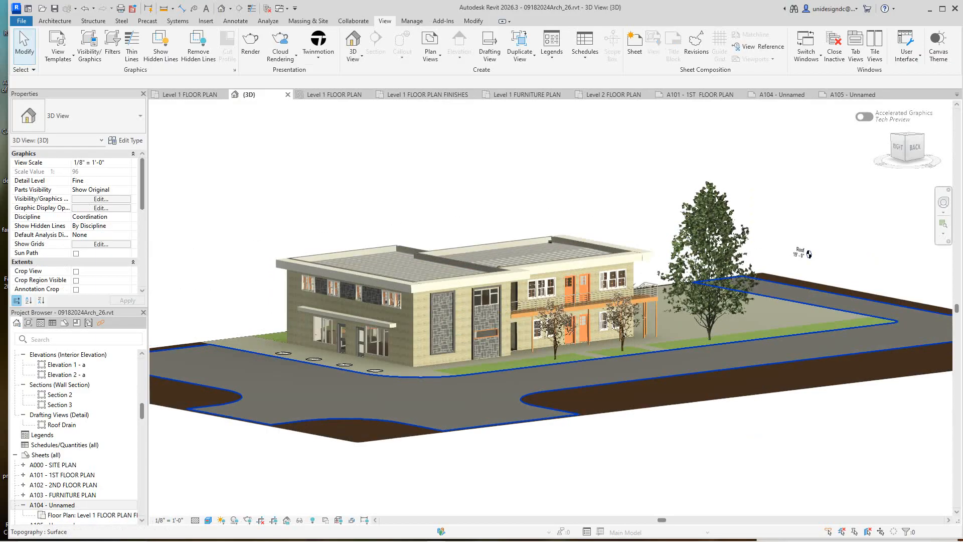
pyautogui.scroll(4, 345, 351)
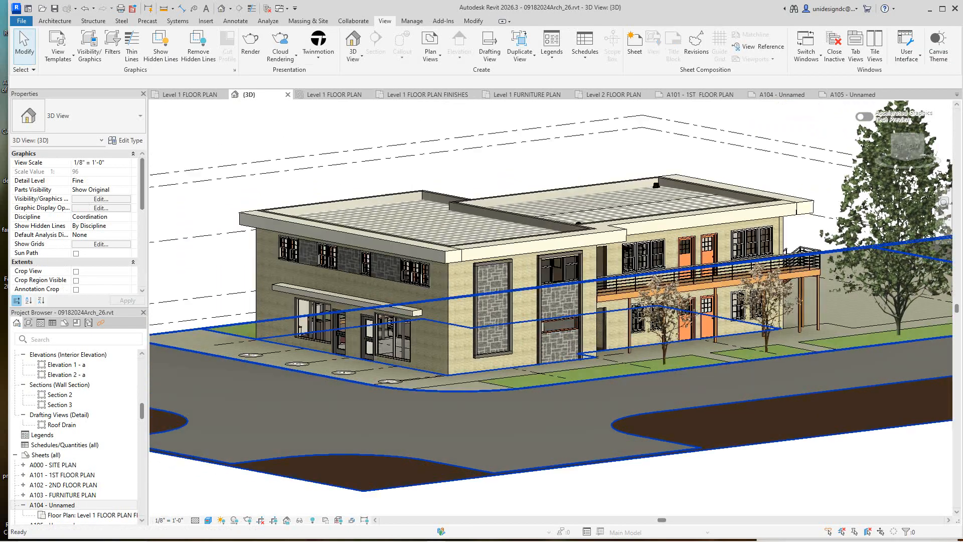